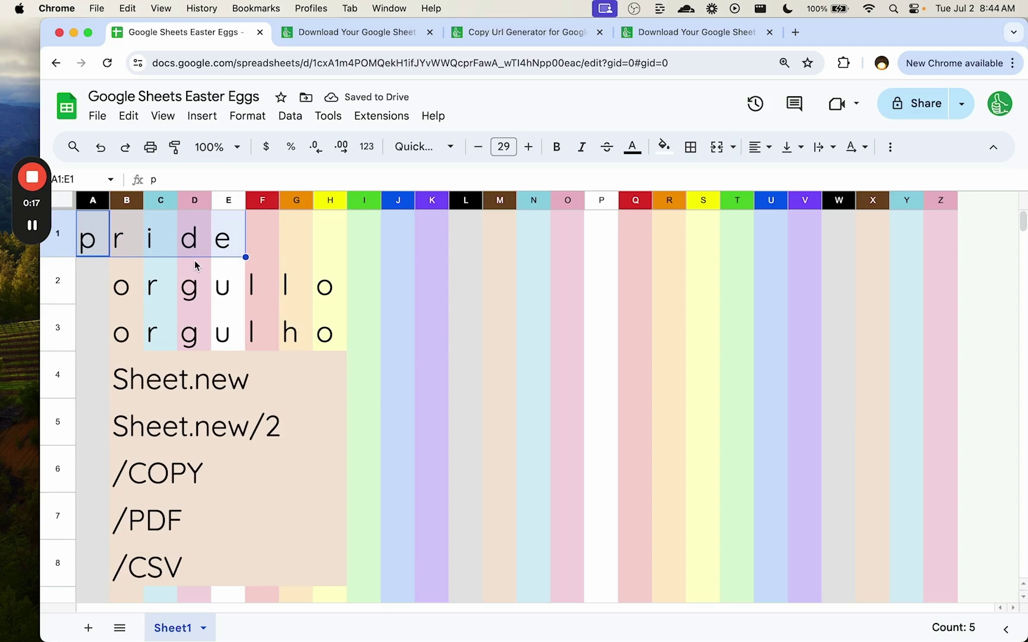
- Replace the "pride" letters in row 1 with a copy of the "orgullo" letters from B2:H2, starting at A1
{"action": "key", "text": "Delete"}
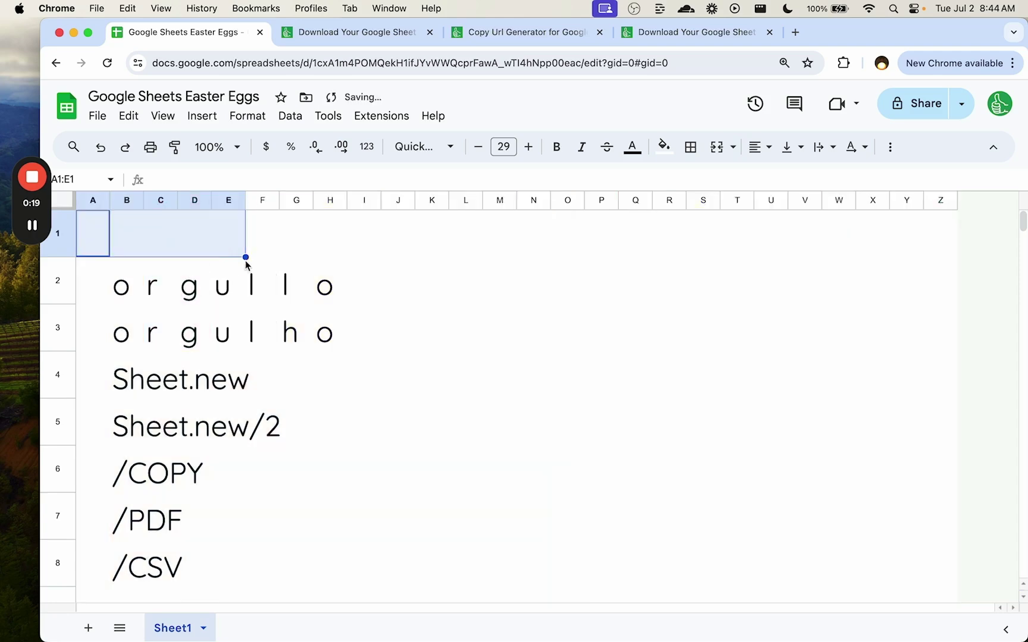
{"action": "left_click_drag", "start_coordinate": [118, 286], "coordinate": [305, 295]}
{"action": "left_click_drag", "start_coordinate": [139, 286], "coordinate": [323, 289]}
{"action": "key", "text": "cmd+c"}
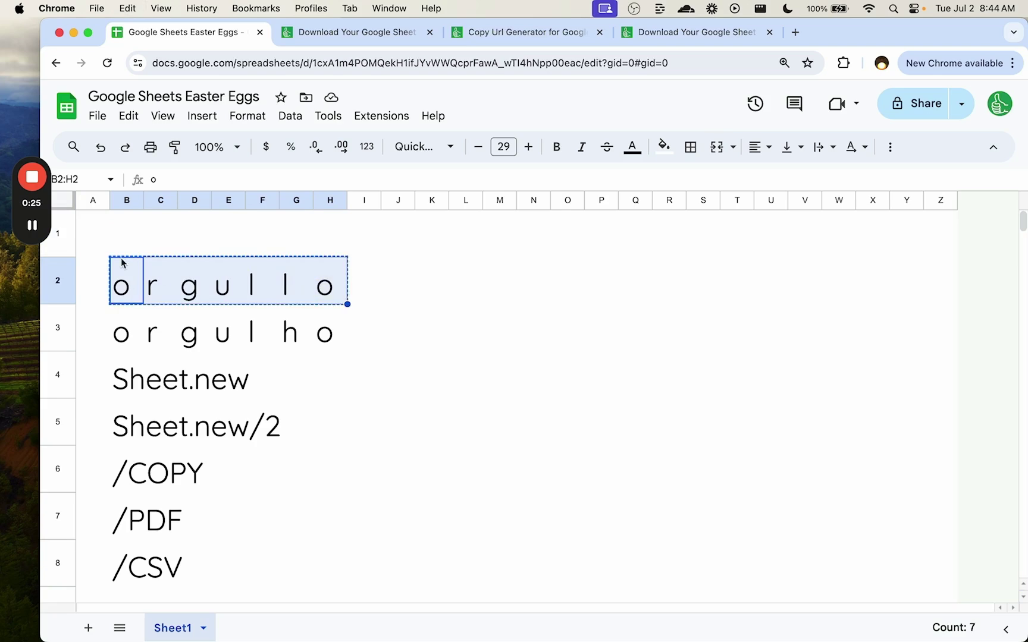
{"action": "left_click", "coordinate": [86, 234]}
{"action": "key", "text": "super+v"}
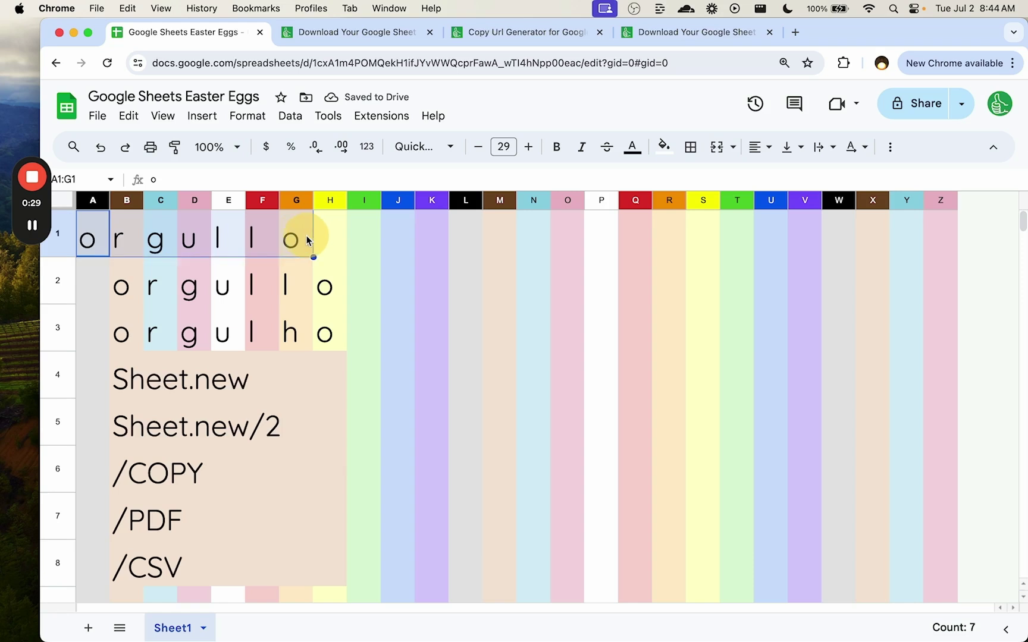
- Clear the pasted "orgullo" letters from A1:G1 and select the Sheet.new cell
{"action": "key", "text": "Delete"}
{"action": "left_click", "coordinate": [275, 357]}
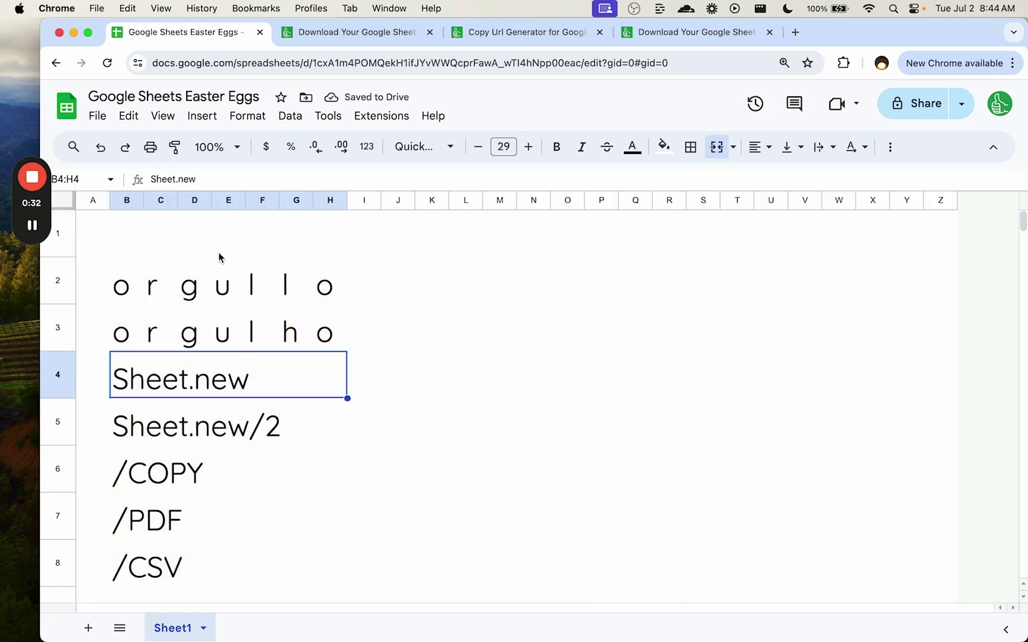
- Create a blank spreadsheet by opening sheet.new in a new browser tab
{"action": "left_click", "coordinate": [196, 62]}
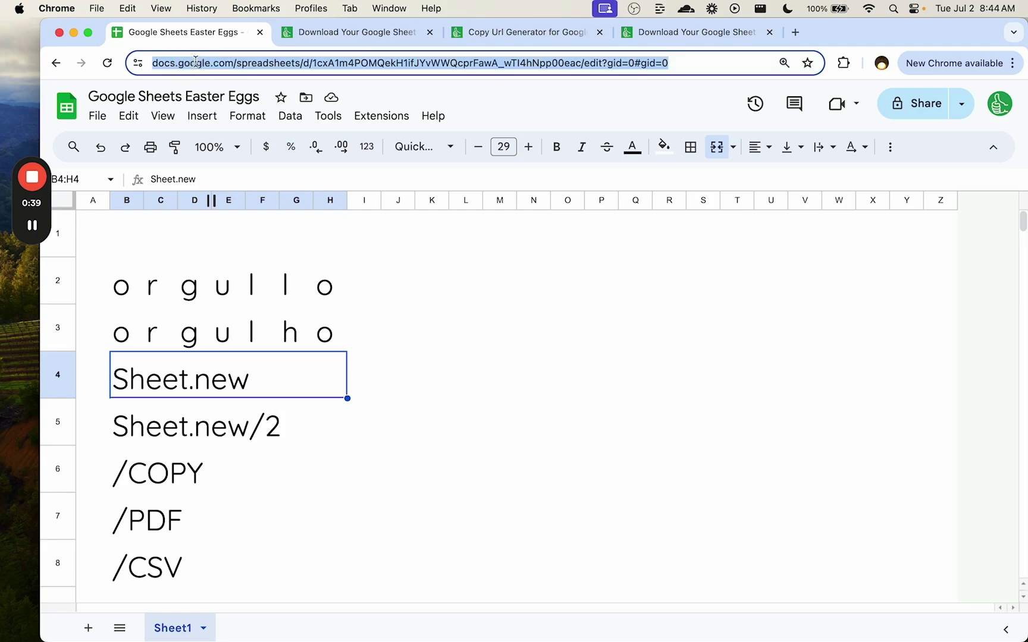
{"action": "key", "text": "super+t"}
{"action": "type", "text": "sheet.new"}
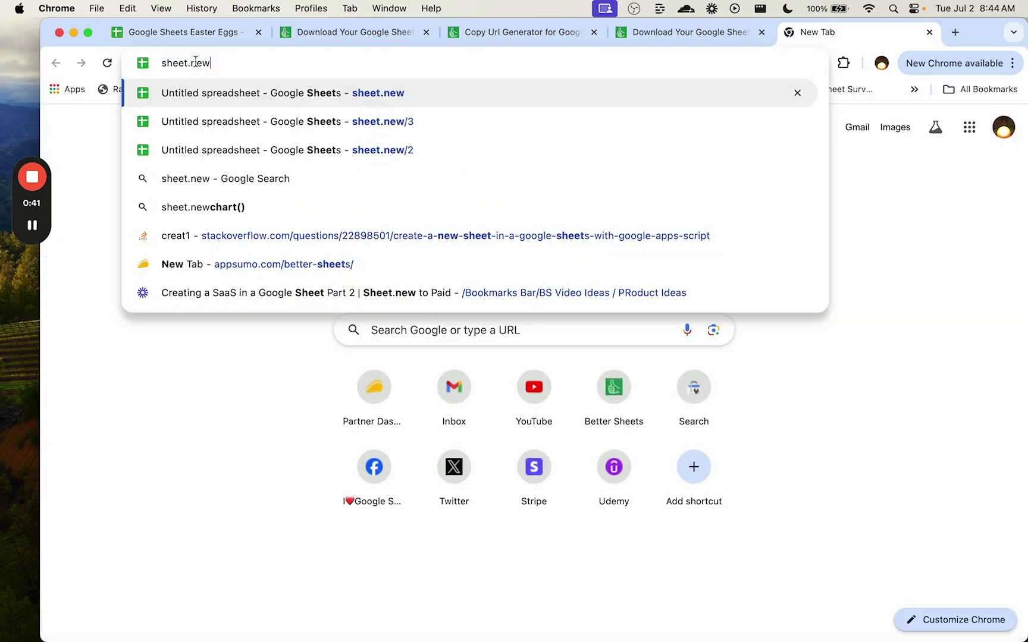
{"action": "key", "text": "Return"}
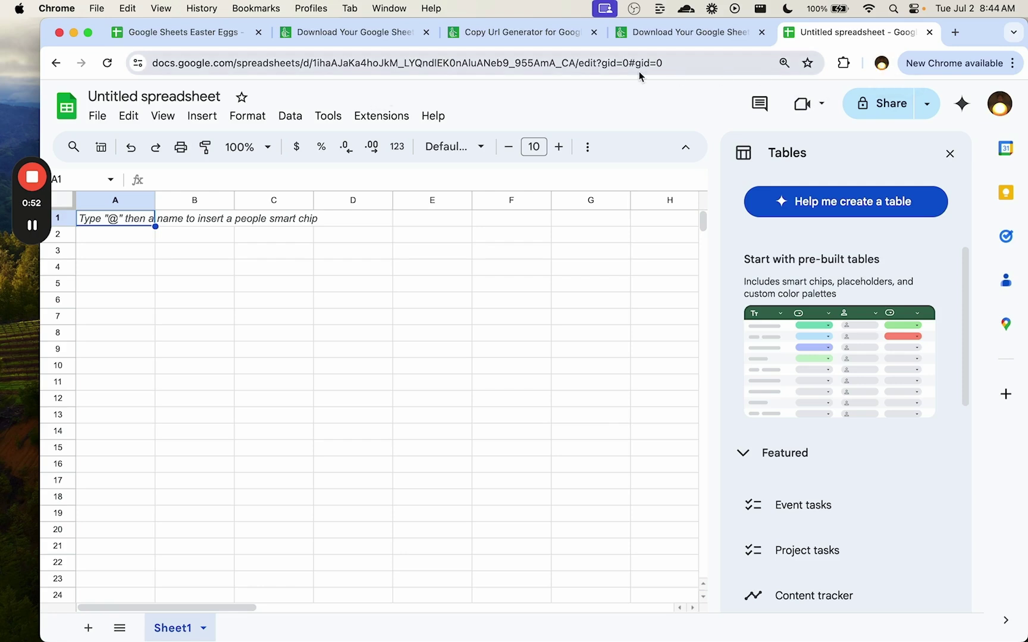
- Create a blank spreadsheet under another signed-in account by opening sheet.new/2 in the same tab
{"action": "left_click", "coordinate": [212, 64]}
{"action": "type", "text": "sheet.new/2"}
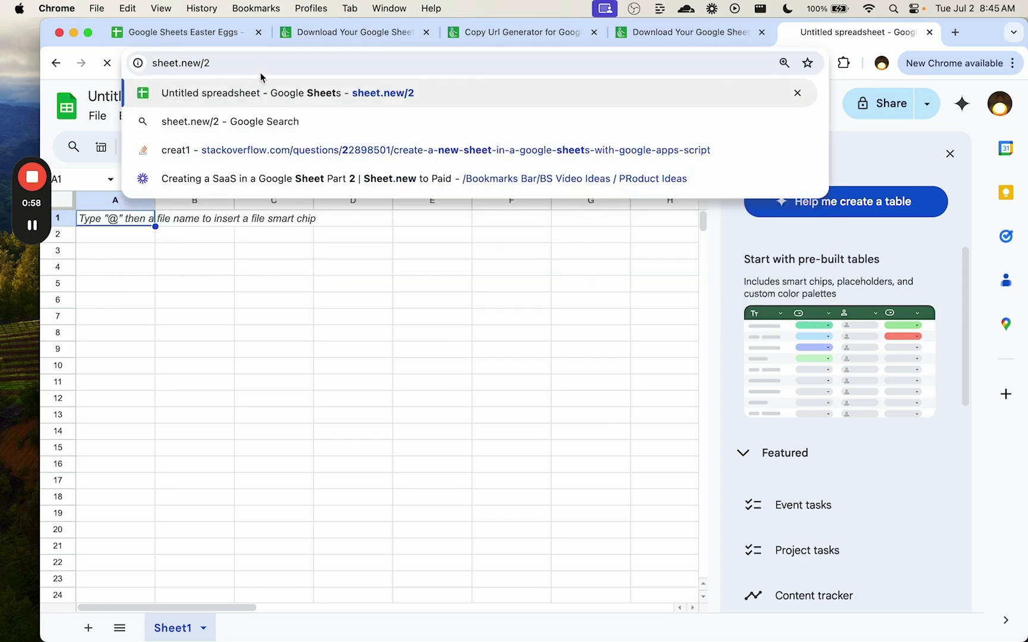
{"action": "key", "text": "Return"}
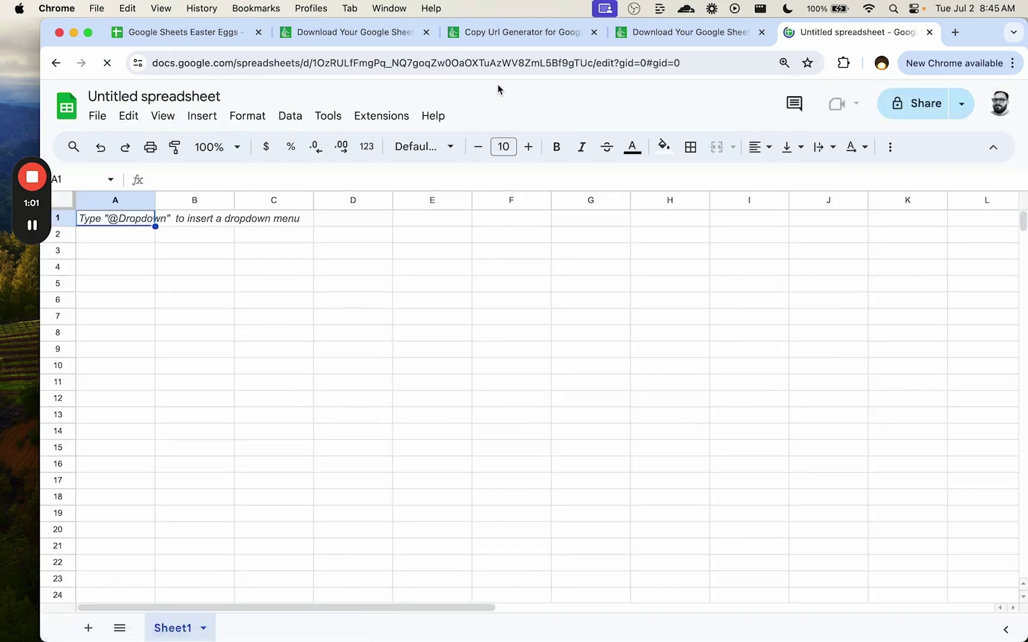
- Create a blank spreadsheet under a third account by opening sheet.new/3 in the same tab
{"action": "left_click", "coordinate": [305, 67]}
{"action": "type", "text": "sheet.new/2"}
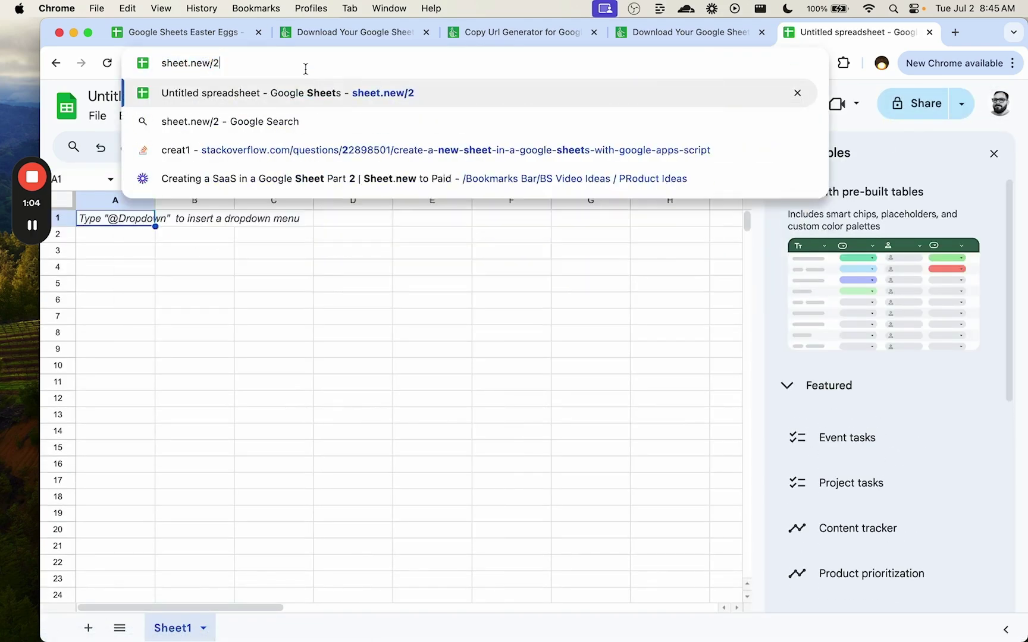
{"action": "key", "text": "BackSpace"}
{"action": "type", "text": "3"}
{"action": "key", "text": "Return"}
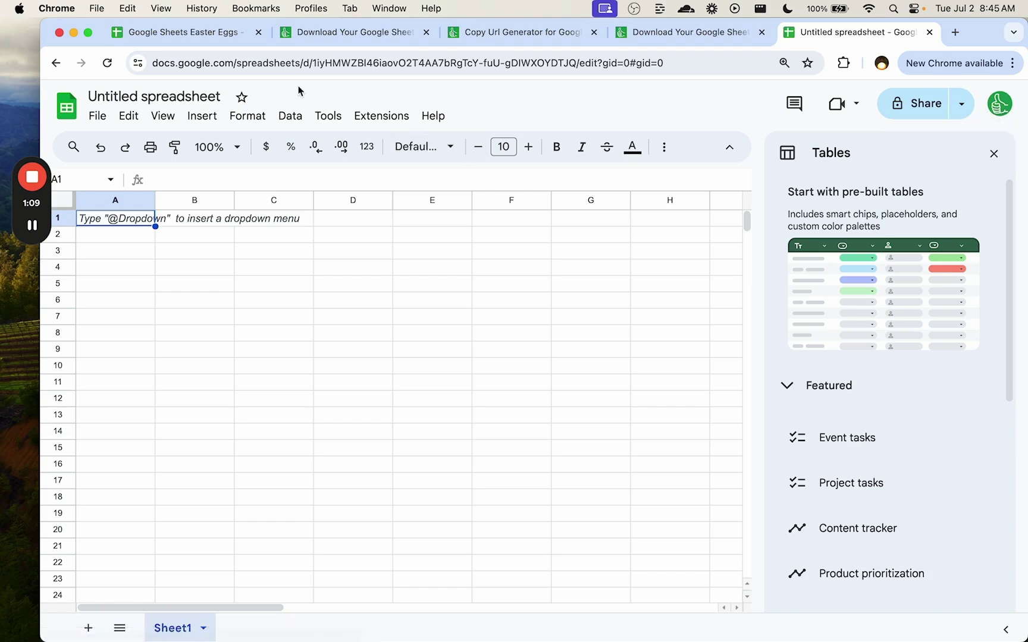
- Return to the Google Sheets Easter Eggs spreadsheet, select the /COPY, /PDF and /CSV cells, and view the file commands
{"action": "left_click", "coordinate": [215, 43]}
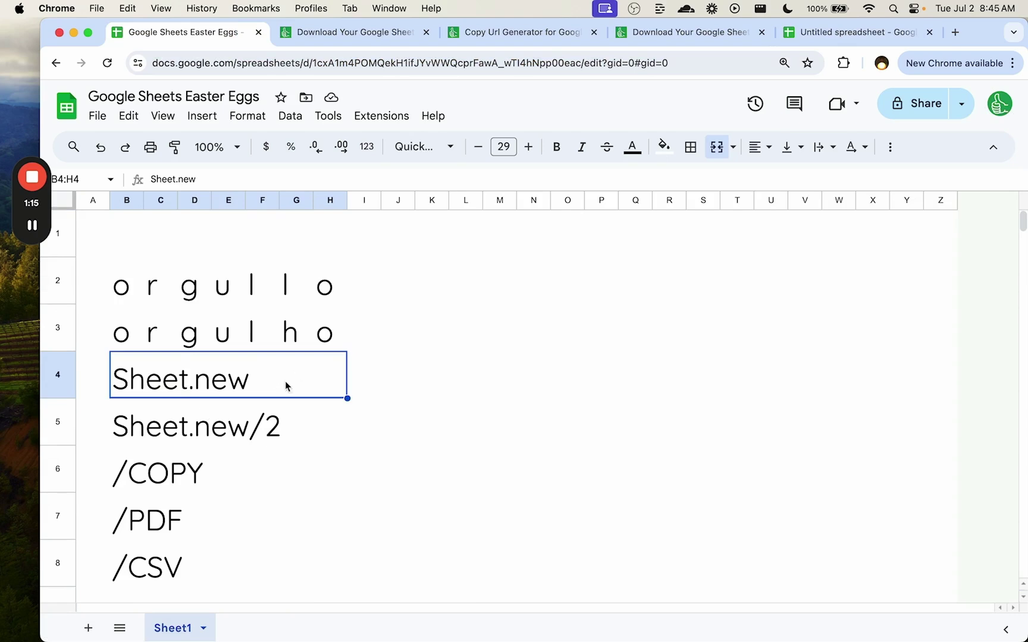
{"action": "left_click", "coordinate": [202, 439]}
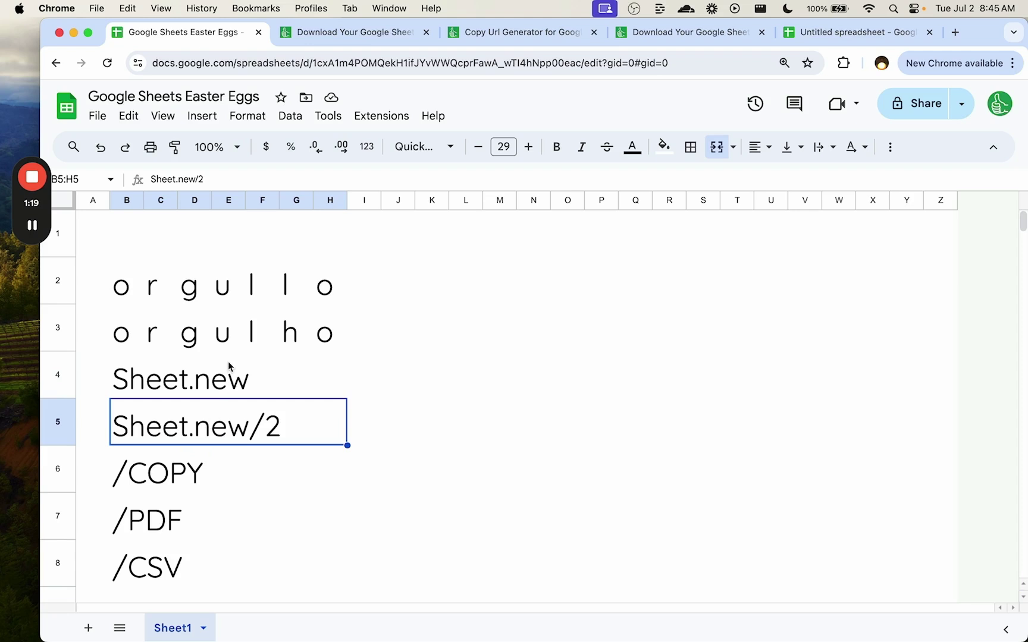
{"action": "left_click_drag", "start_coordinate": [199, 473], "coordinate": [188, 544]}
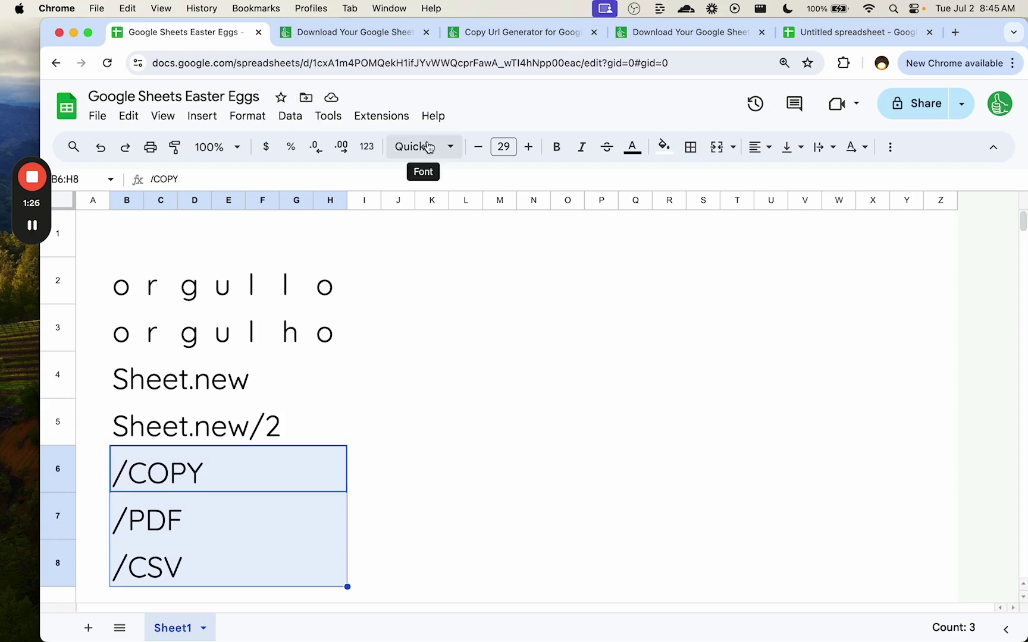
{"action": "left_click", "coordinate": [530, 64]}
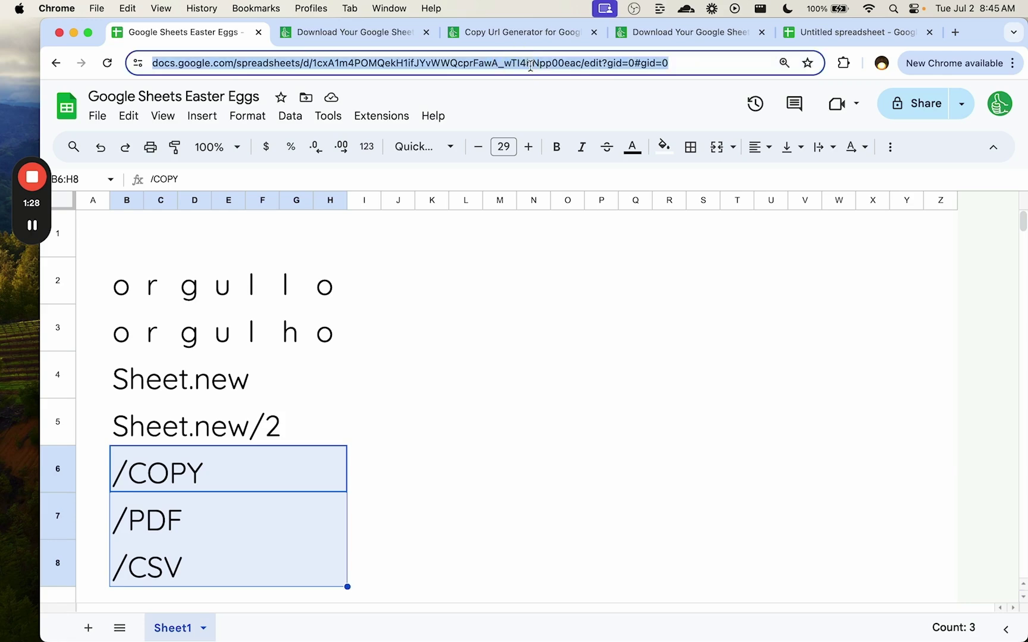
{"action": "left_click", "coordinate": [97, 116]}
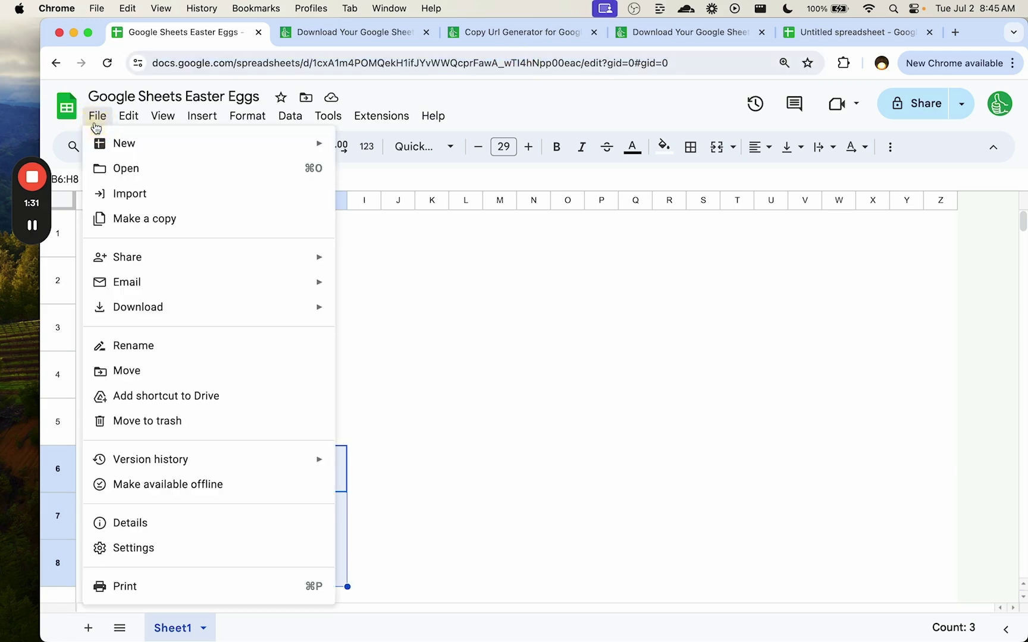
- Copy the Easter Eggs spreadsheet's URL up to the end of its ID, leaving out /edit?gid=0#gid=0
{"action": "left_click", "coordinate": [534, 63]}
{"action": "left_click", "coordinate": [585, 63]}
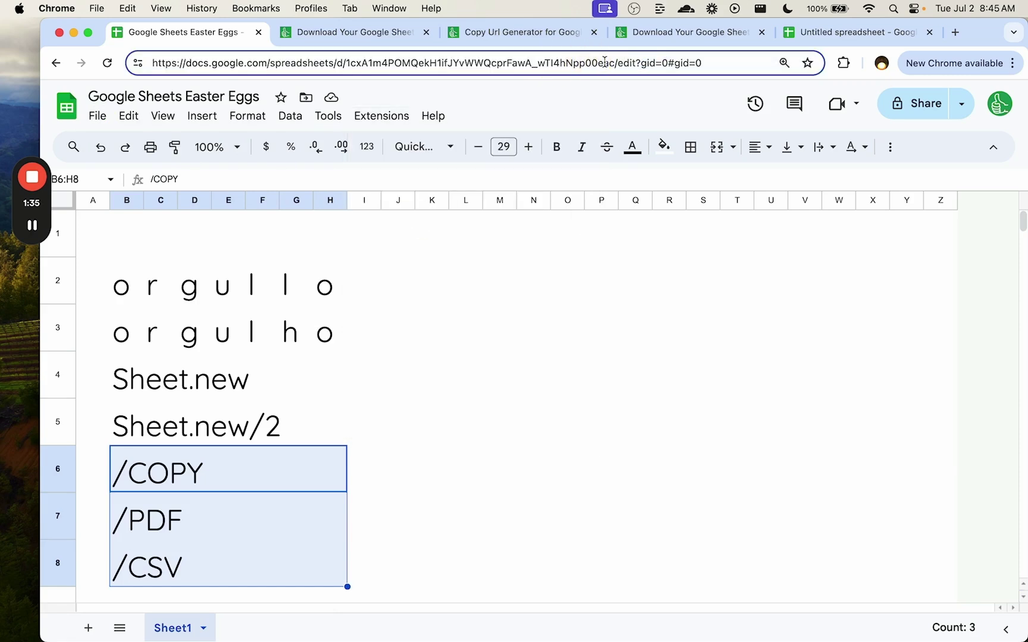
{"action": "left_click_drag", "start_coordinate": [616, 62], "coordinate": [113, 62]}
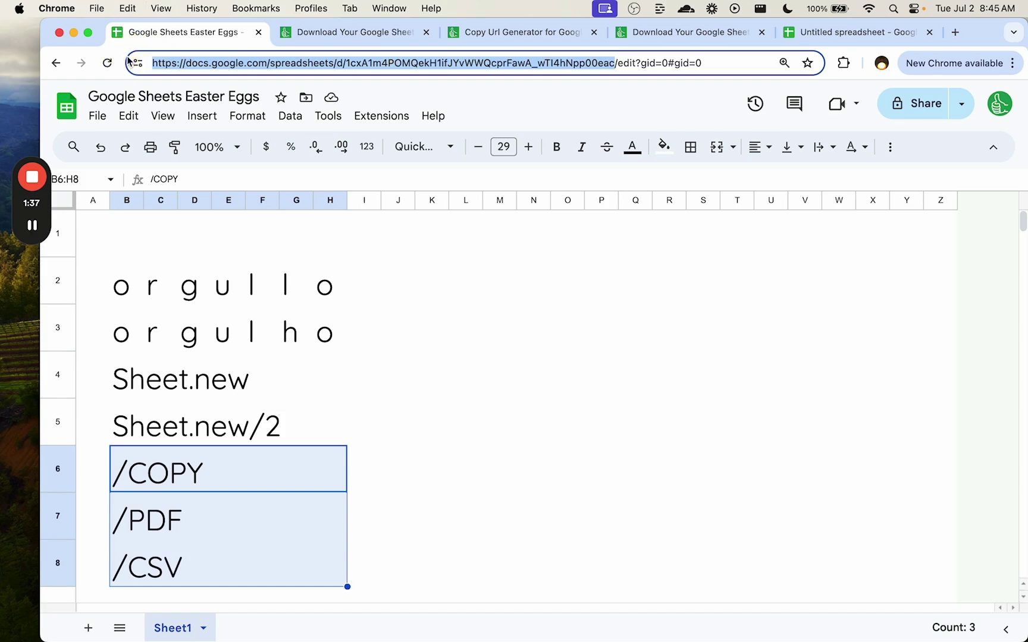
{"action": "key", "text": "super+c"}
- Open the copied URL with /copy appended in a new tab and make a copy of the spreadsheet
{"action": "key", "text": "super+t"}
{"action": "key", "text": "super+v"}
{"action": "type", "text": "/copy"}
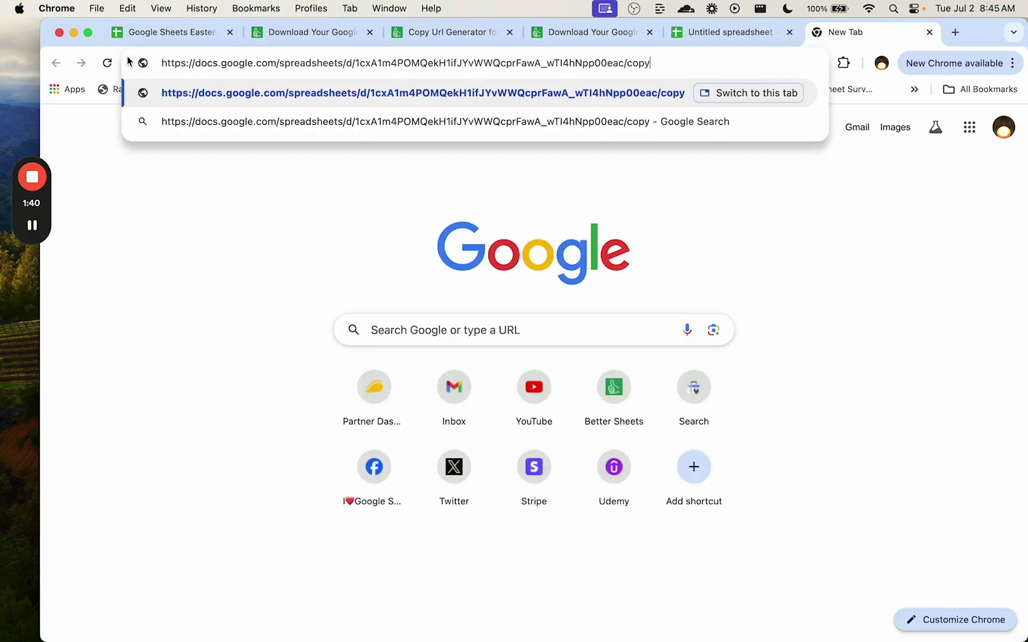
{"action": "key", "text": "Return"}
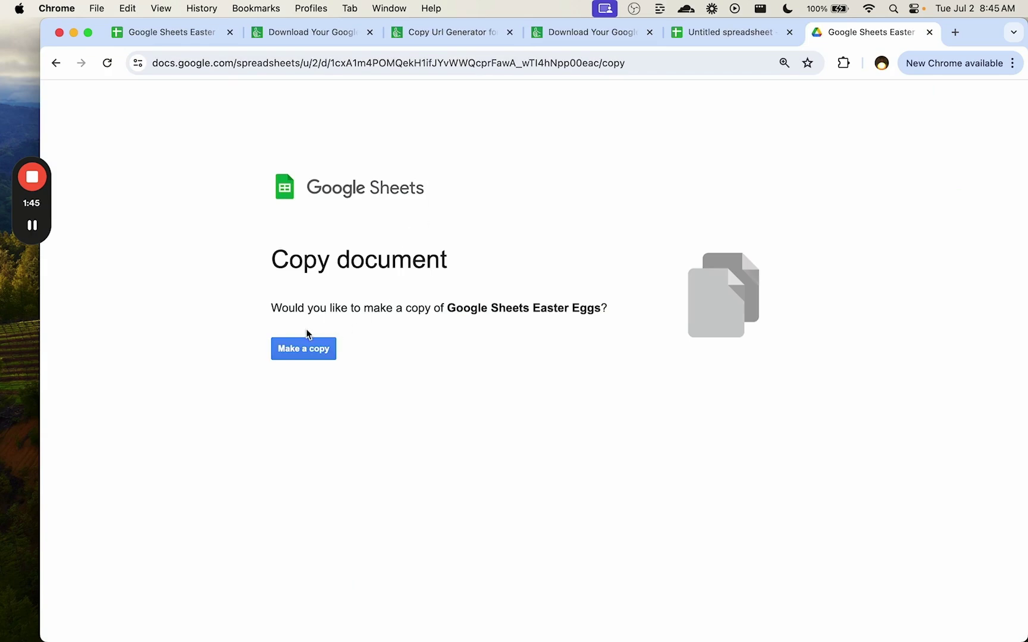
{"action": "left_click", "coordinate": [300, 350]}
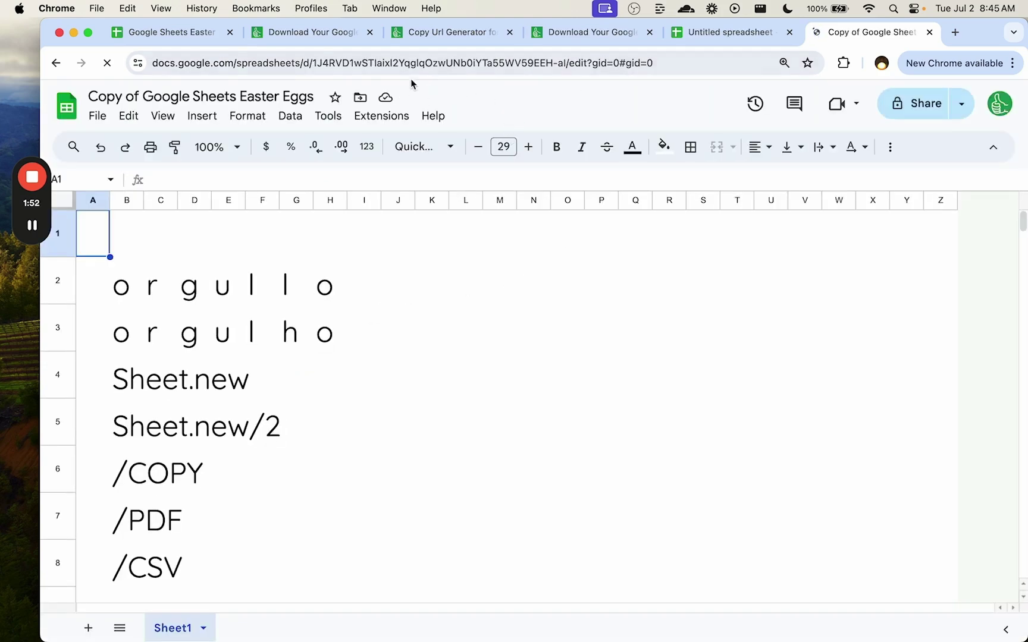
- Select the /edit?gid=0#gid=0 ending in the URL of the copied spreadsheet
{"action": "left_click", "coordinate": [620, 60]}
{"action": "left_click", "coordinate": [620, 61]}
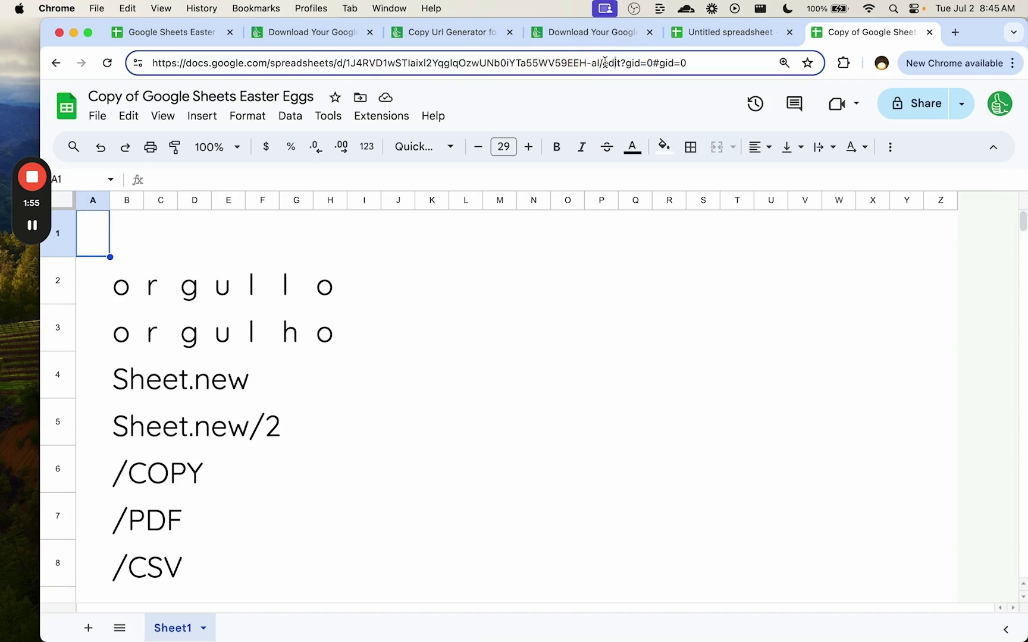
{"action": "left_click_drag", "start_coordinate": [602, 62], "coordinate": [703, 63]}
- Open the Better Sheets copy-link generator at bettersheets.co/copy in a new tab
{"action": "left_click", "coordinate": [330, 37]}
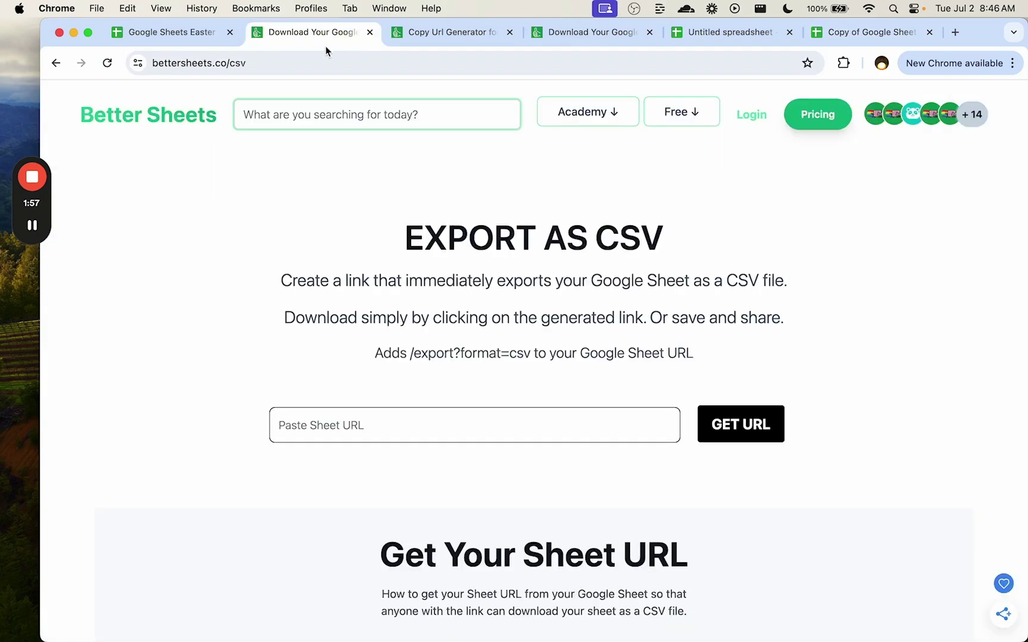
{"action": "key", "text": "super+t"}
{"action": "type", "text": "bettersheets.co/copy"}
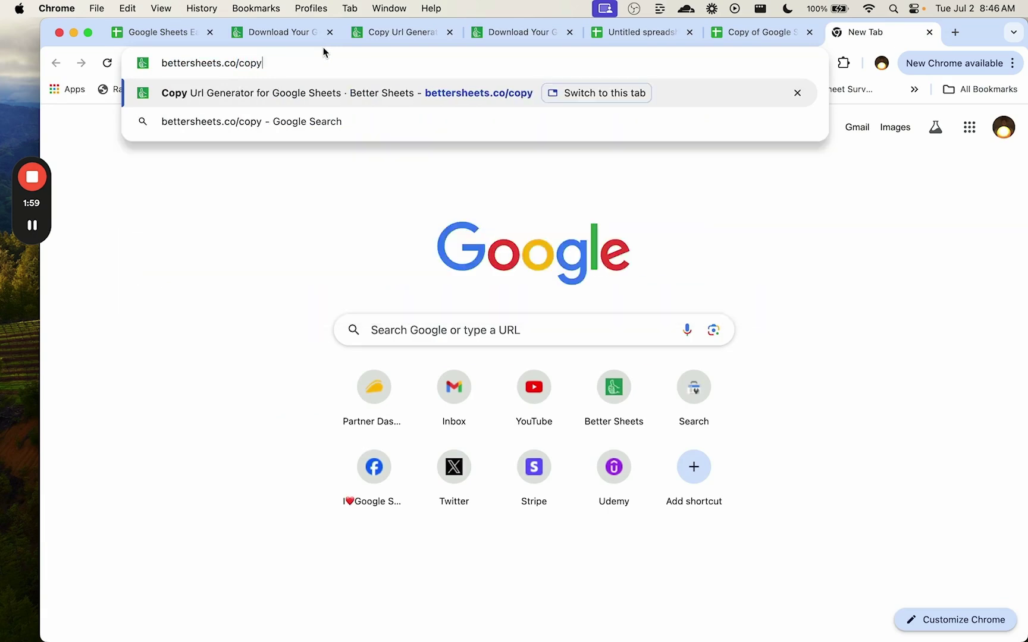
{"action": "key", "text": "Return"}
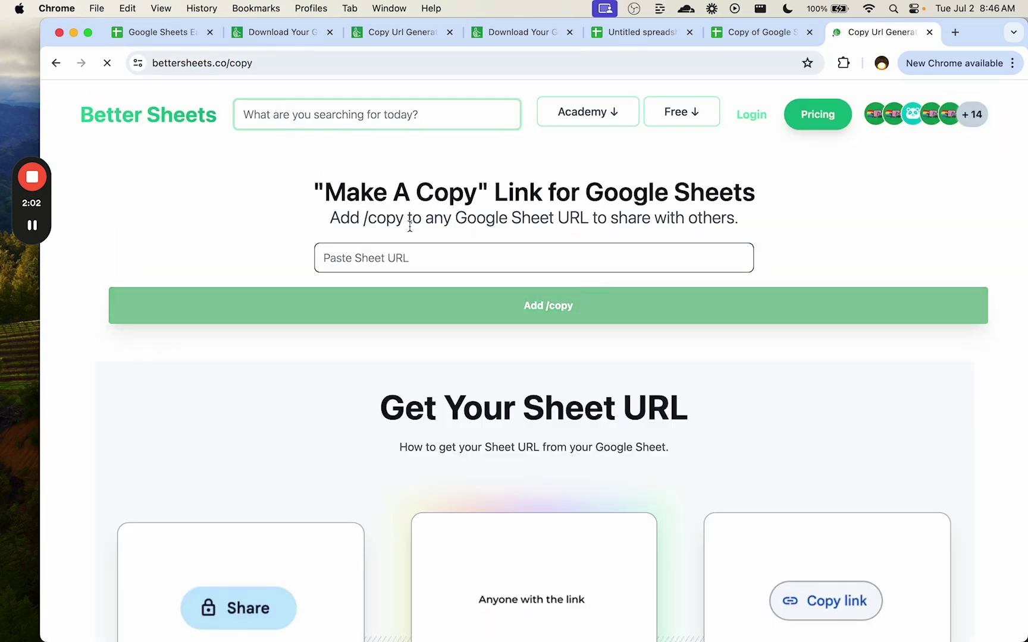
- Copy the Easter Eggs spreadsheet's full URL and generate a "Make A Copy" link from it on the Better Sheets page
{"action": "key", "text": "super+1"}
{"action": "key", "text": "super+l"}
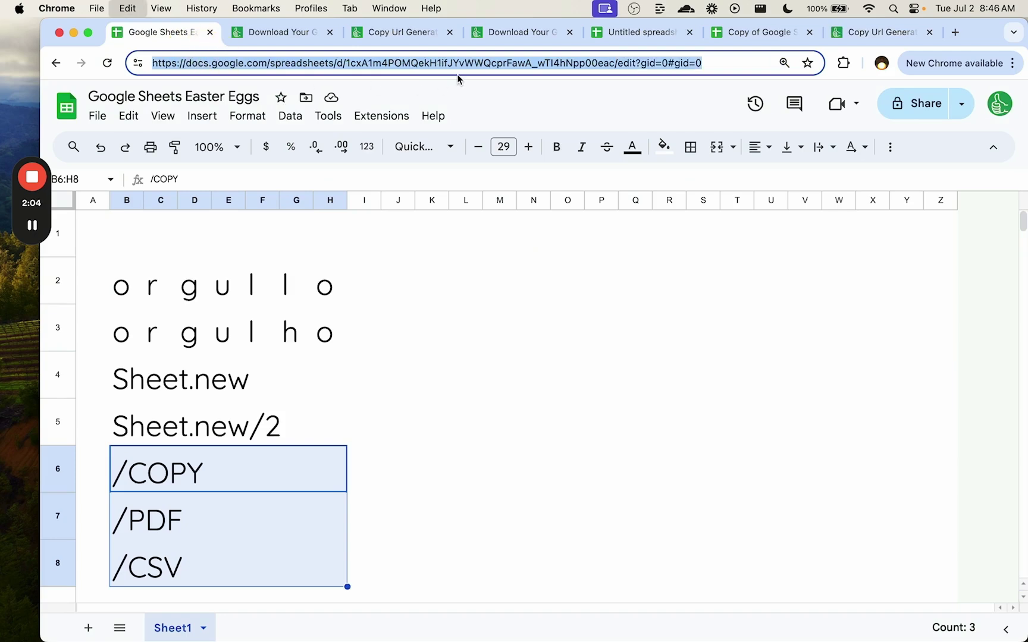
{"action": "key", "text": "super+c"}
{"action": "key", "text": "super+9"}
{"action": "left_click", "coordinate": [423, 259]}
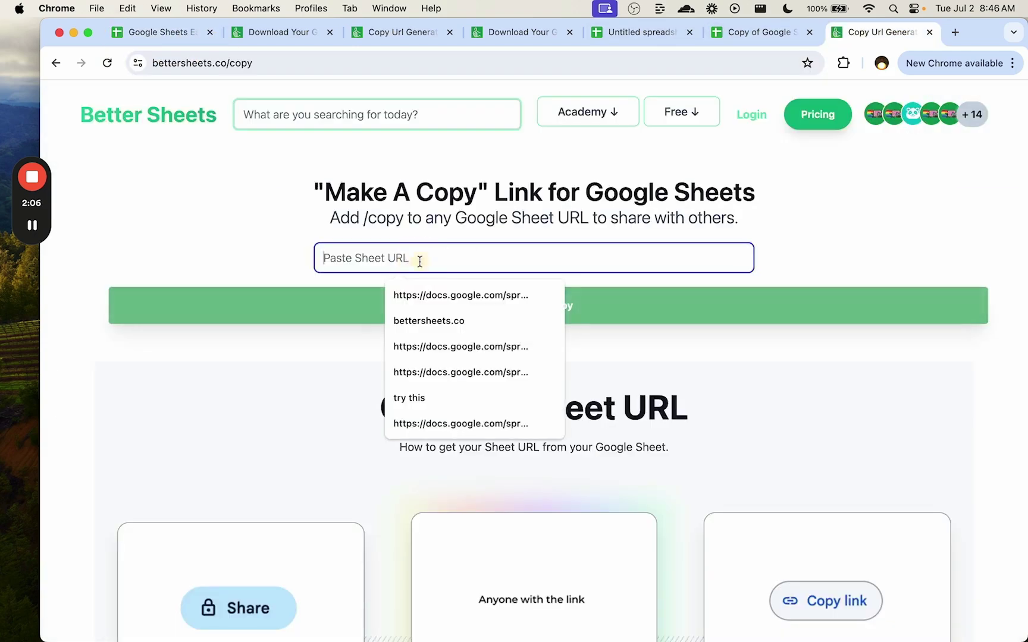
{"action": "key", "text": "super+v"}
{"action": "left_click", "coordinate": [526, 305]}
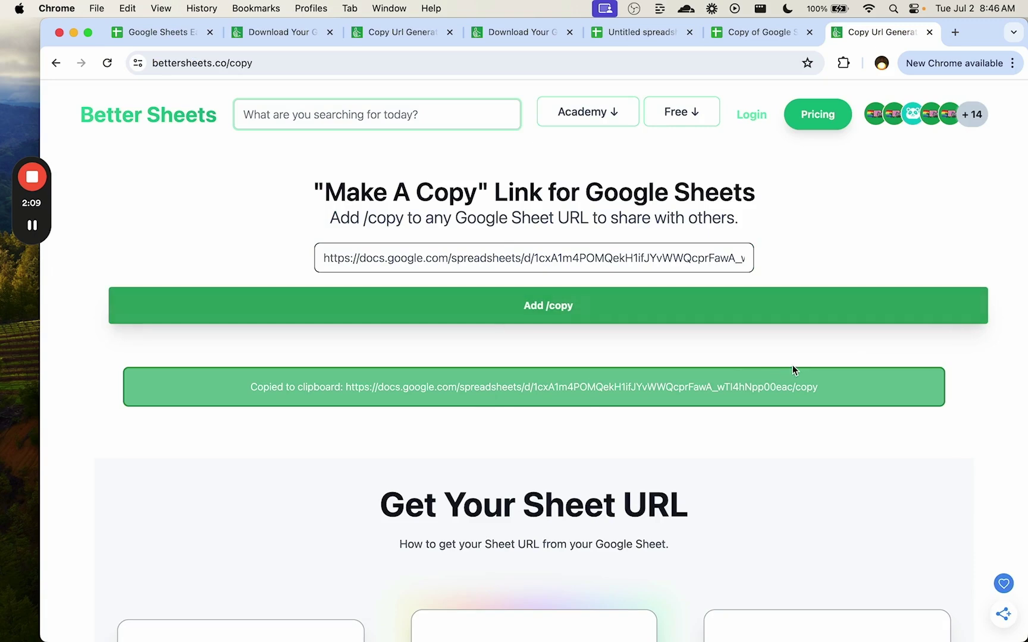
{"action": "left_click_drag", "start_coordinate": [820, 387], "coordinate": [248, 383]}
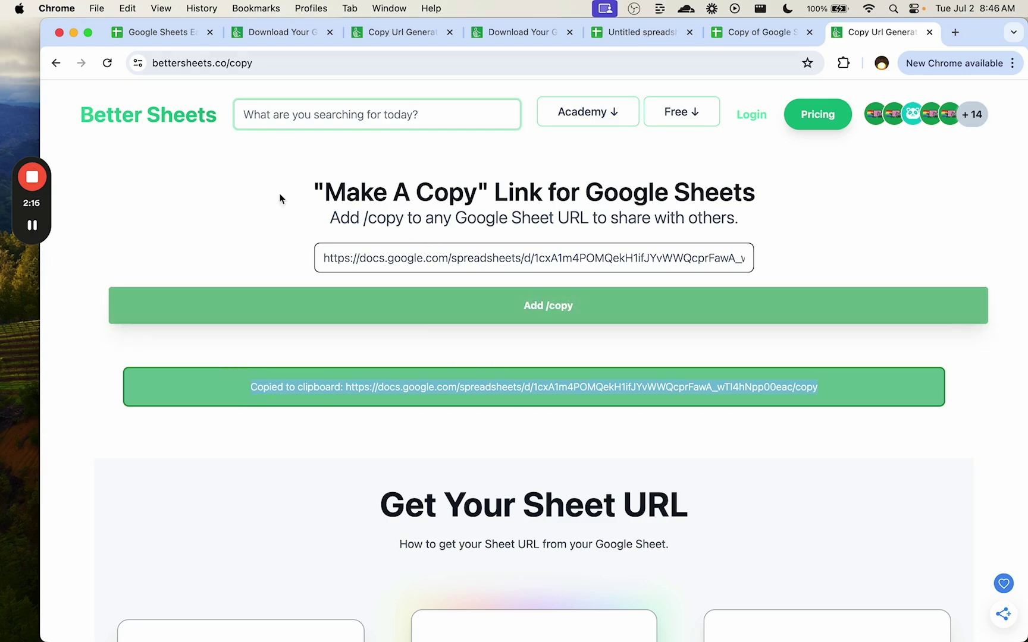
- Return to the Google Sheets Easter Eggs spreadsheet and examine its file commands, including Make a copy
{"action": "left_click", "coordinate": [160, 32]}
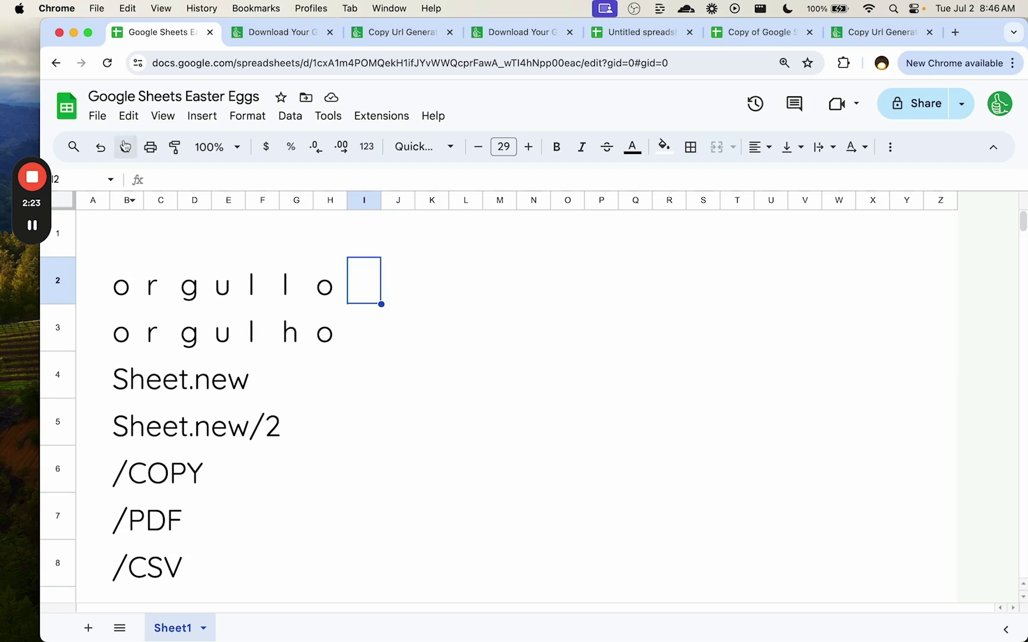
{"action": "left_click", "coordinate": [98, 116]}
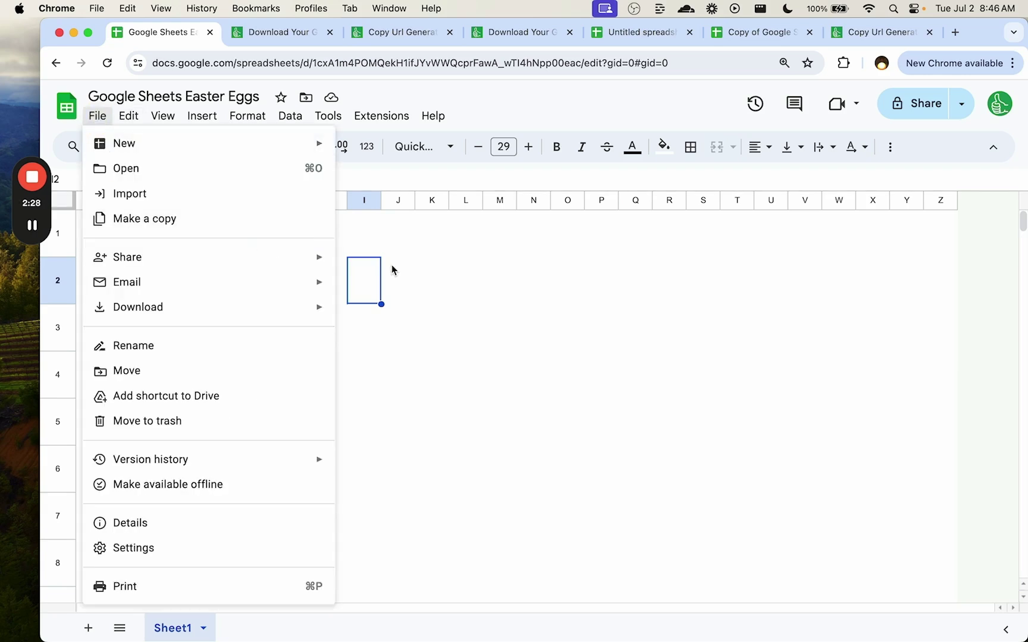
{"action": "left_click", "coordinate": [421, 281]}
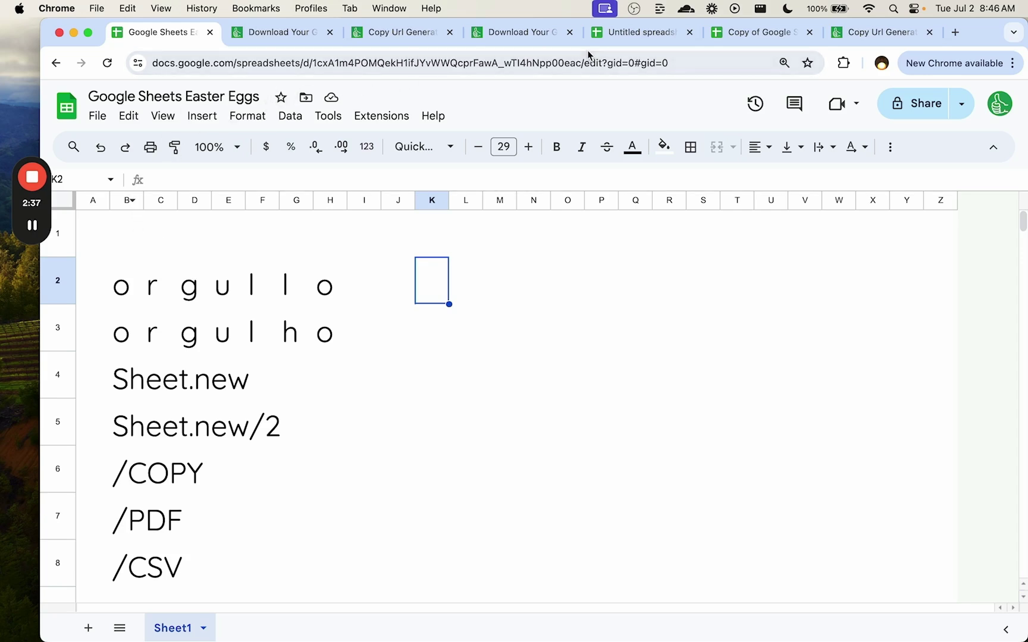
- Insert a link in cell B1 with the text "Copy This Sheet" pointing to the generated /copy URL, and preview it
{"action": "left_click", "coordinate": [126, 255]}
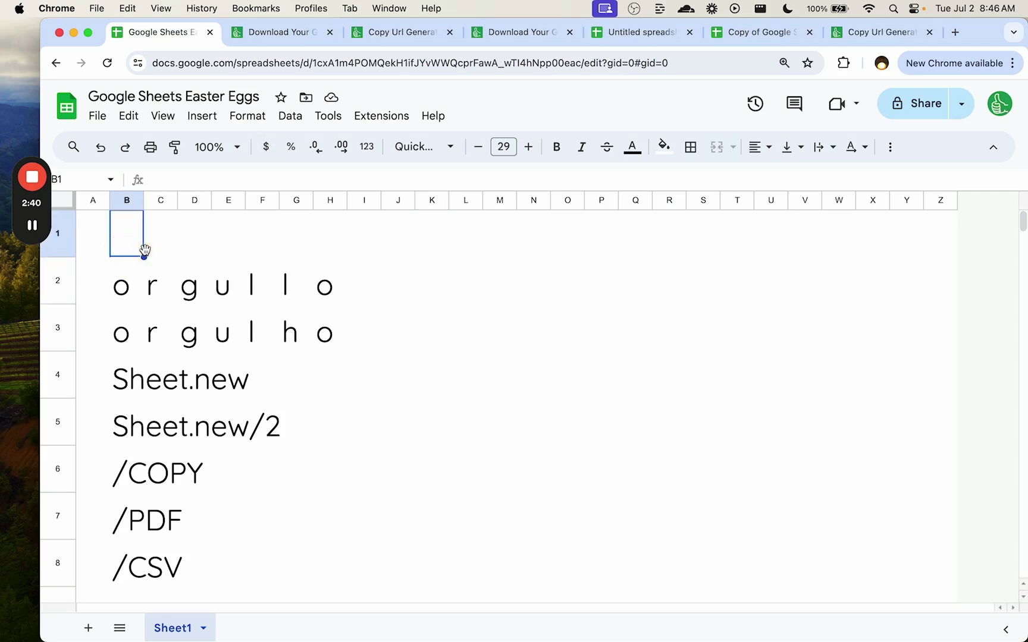
{"action": "key", "text": "super+k"}
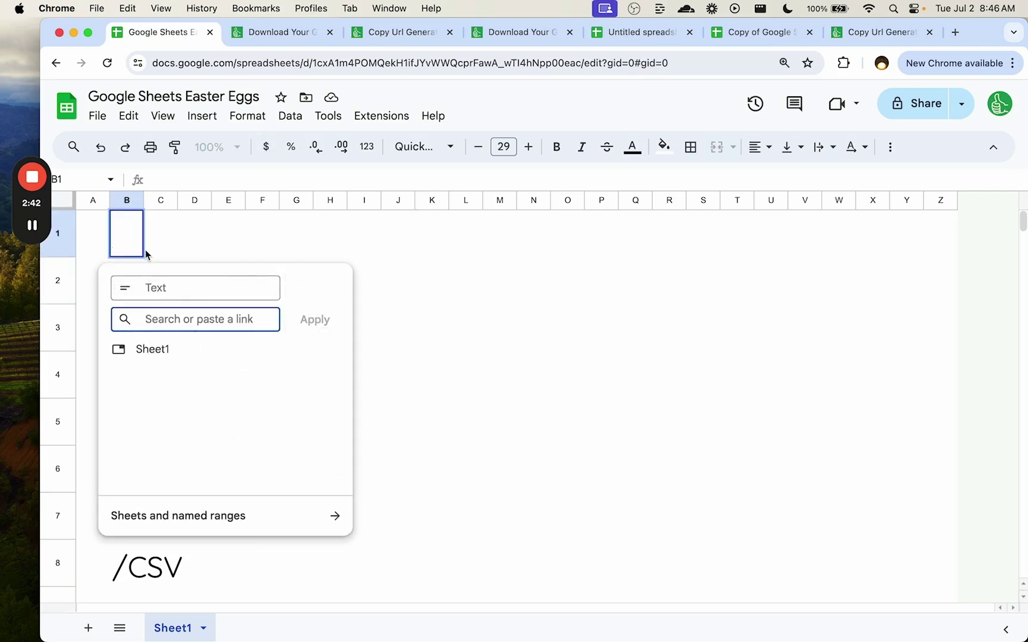
{"action": "left_click", "coordinate": [164, 288]}
{"action": "type", "text": "Copy This"}
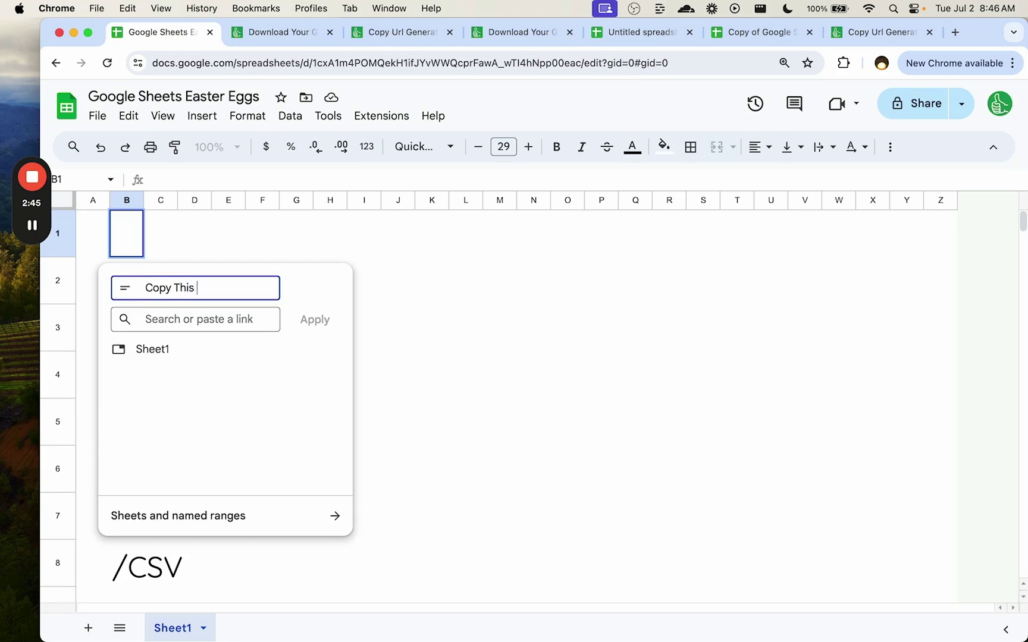
{"action": "left_click", "coordinate": [183, 318]}
{"action": "key", "text": "super+v"}
{"action": "left_click", "coordinate": [316, 317]}
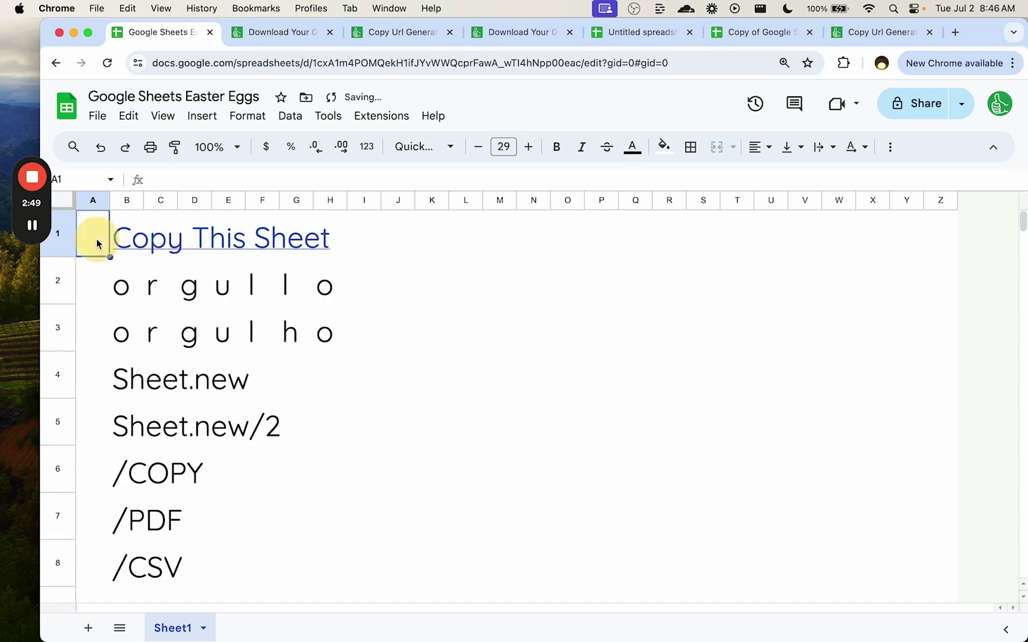
{"action": "mouse_move", "coordinate": [192, 262]}
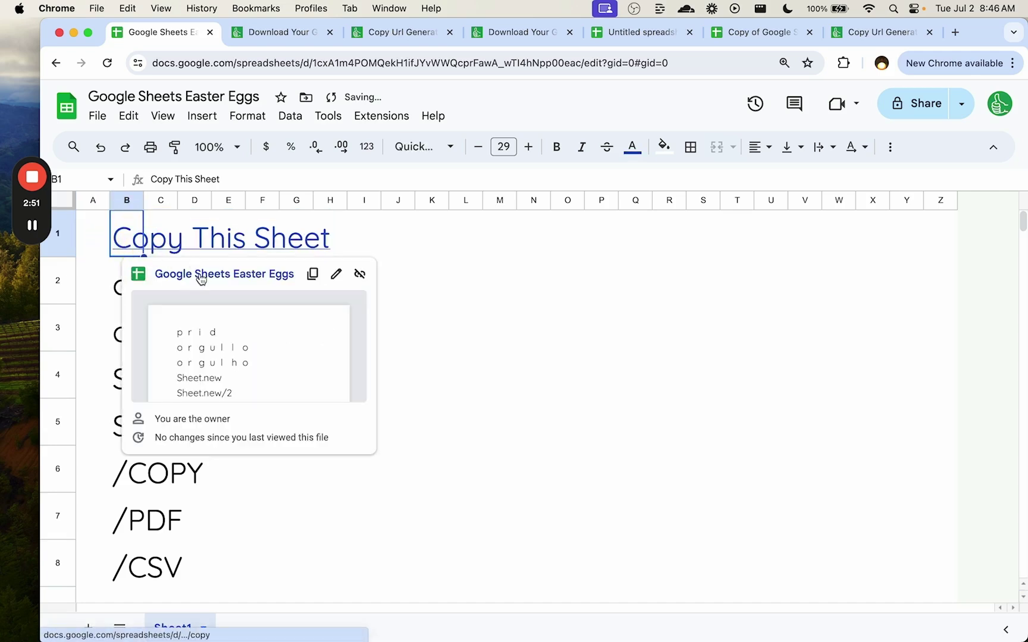
{"action": "left_click", "coordinate": [92, 237]}
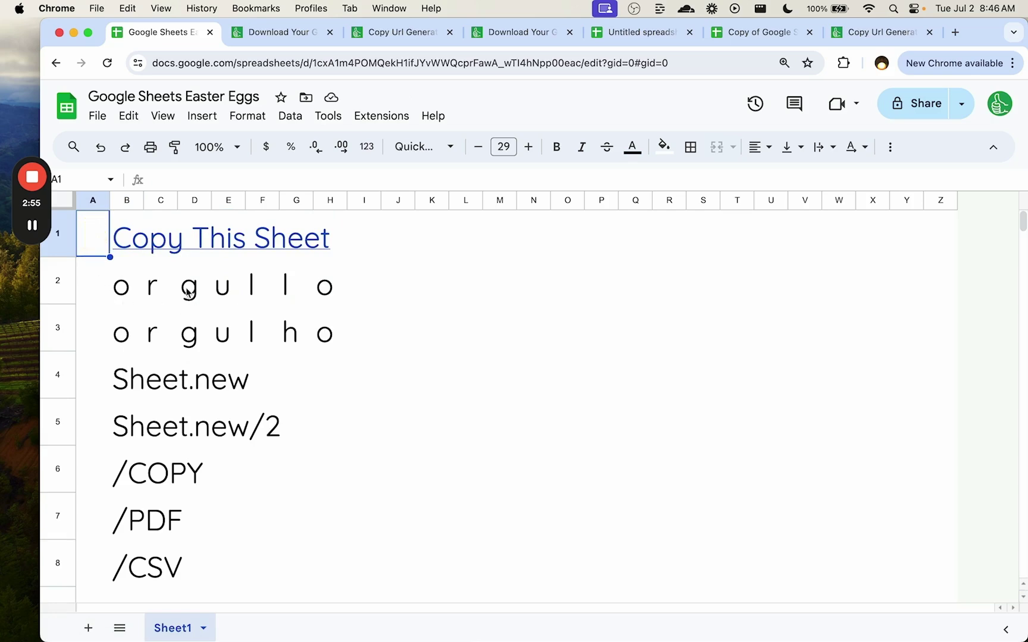
- Select the /COPY entry, preview the "Copy This Sheet" link, and examine the spreadsheet's available download formats
{"action": "left_click", "coordinate": [169, 457]}
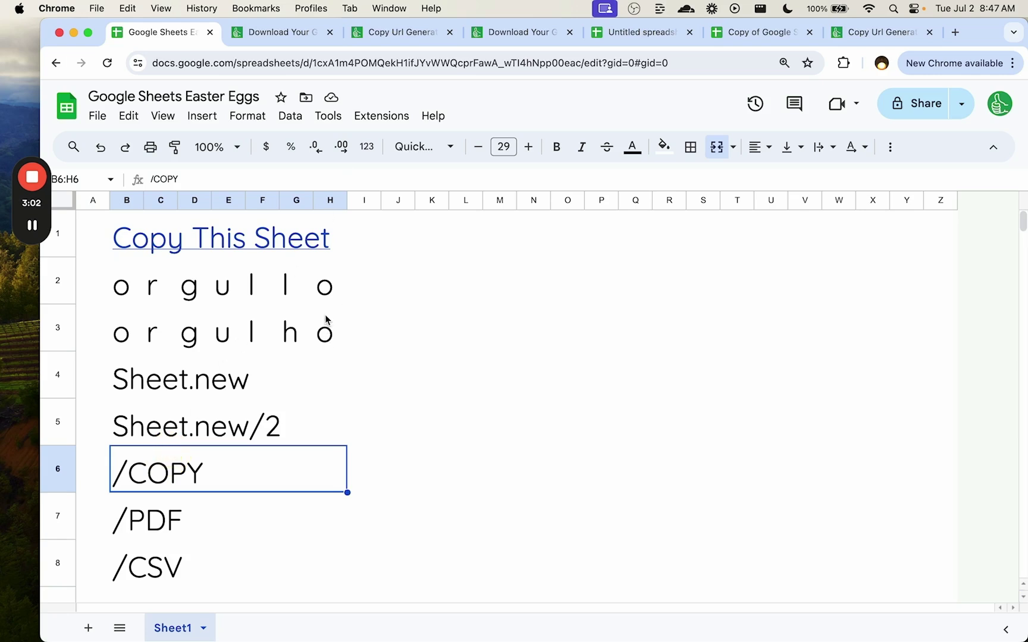
{"action": "mouse_move", "coordinate": [294, 249]}
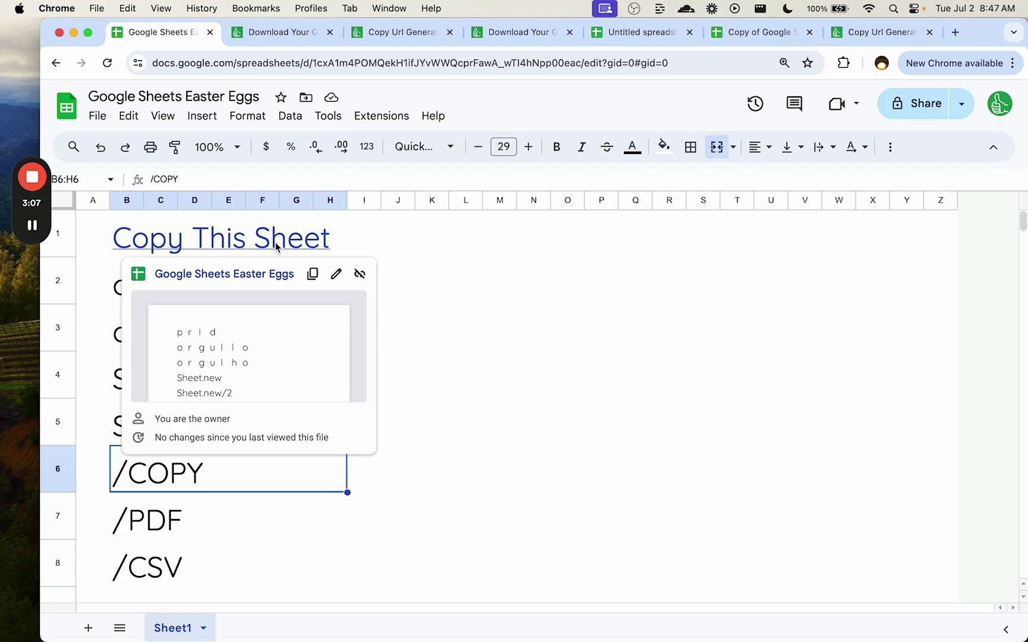
{"action": "left_click", "coordinate": [87, 115]}
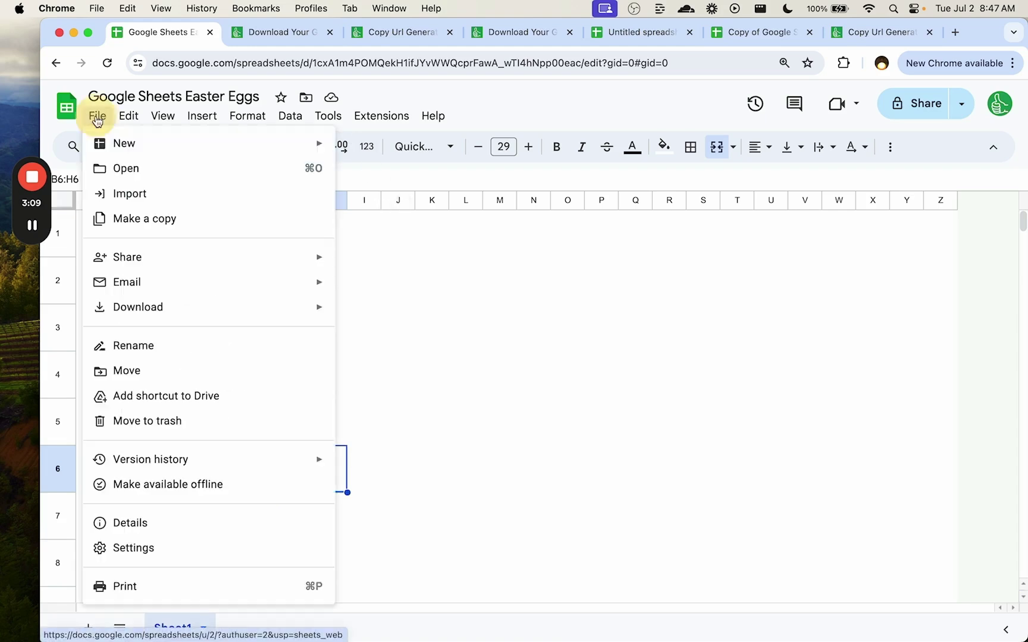
{"action": "mouse_move", "coordinate": [179, 308]}
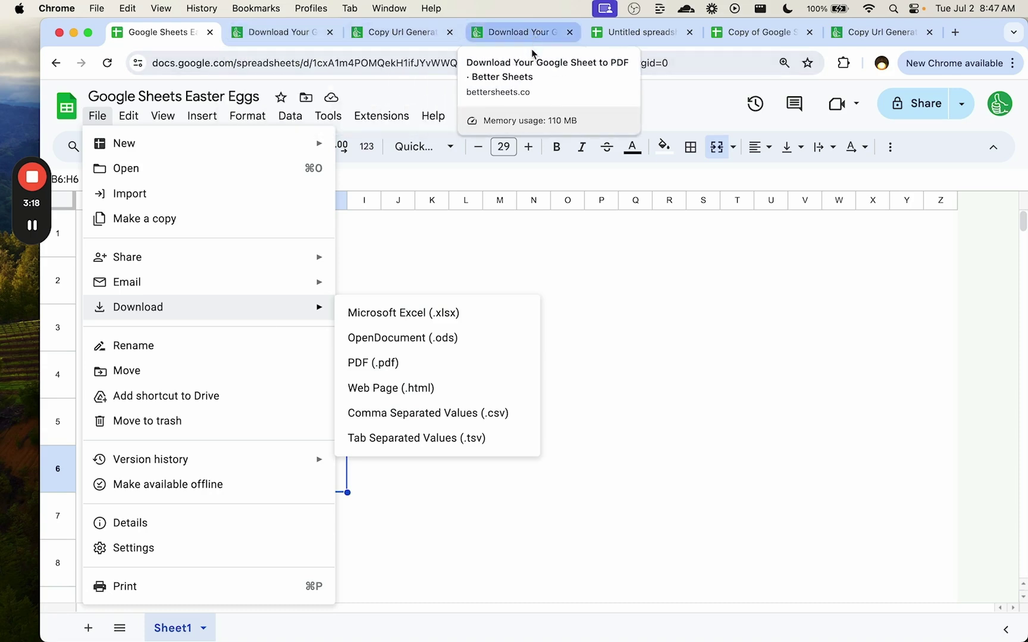
{"action": "mouse_move", "coordinate": [433, 115]}
{"action": "mouse_move", "coordinate": [163, 115]}
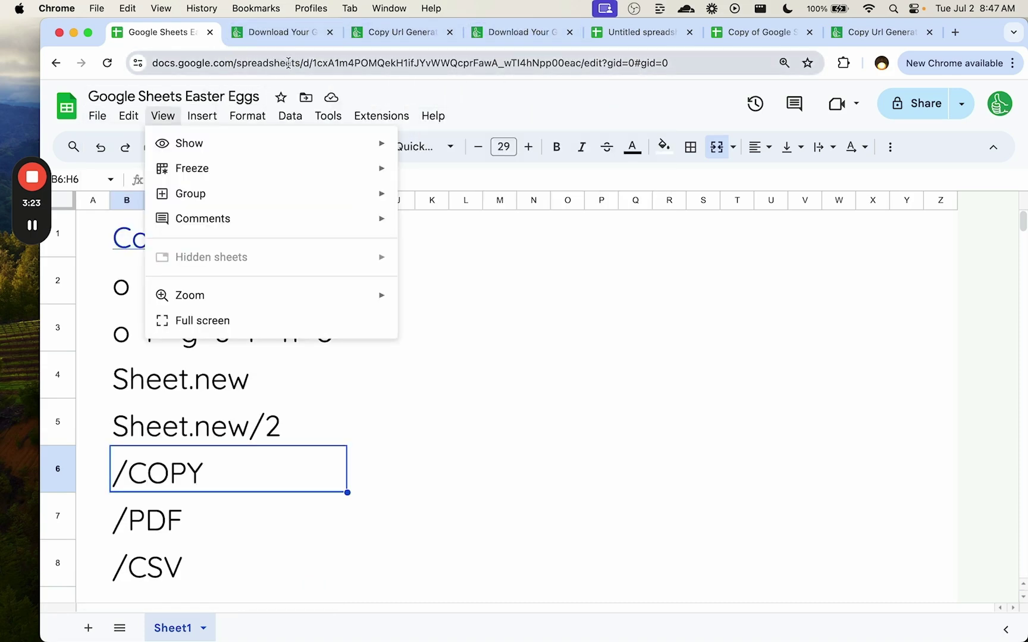
- Generate a CSV export link from the Easter Eggs spreadsheet's URL at bettersheets.co/csv and highlight the /export?format=csv ending in the description
{"action": "left_click", "coordinate": [275, 37]}
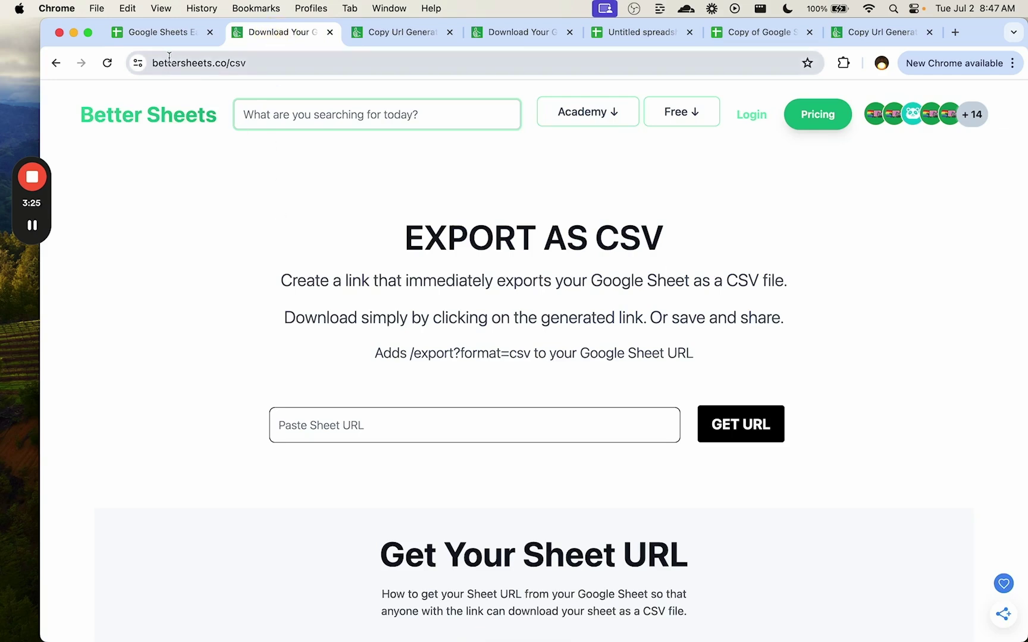
{"action": "left_click", "coordinate": [349, 423]}
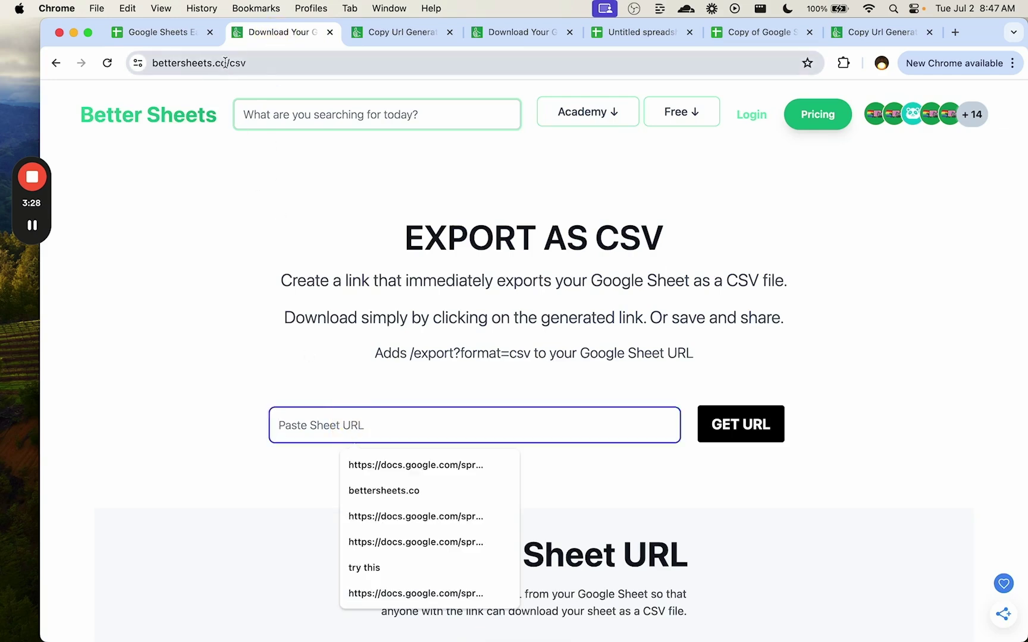
{"action": "left_click", "coordinate": [190, 37]}
{"action": "left_click", "coordinate": [295, 62]}
{"action": "key", "text": "super+c"}
{"action": "left_click", "coordinate": [299, 37]}
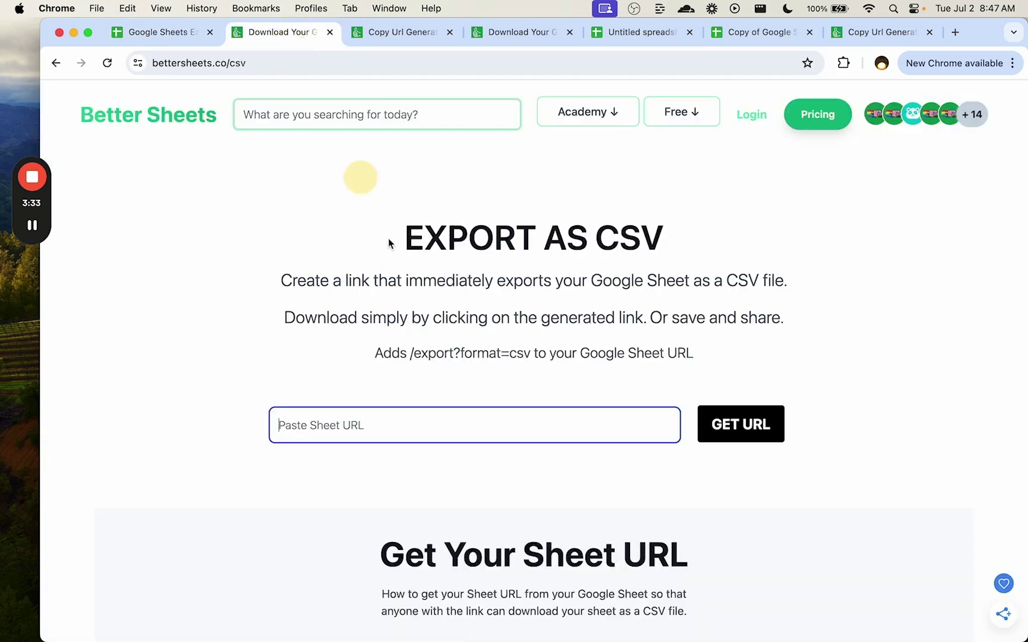
{"action": "left_click", "coordinate": [385, 418]}
{"action": "key", "text": "super+v"}
{"action": "left_click", "coordinate": [741, 424]}
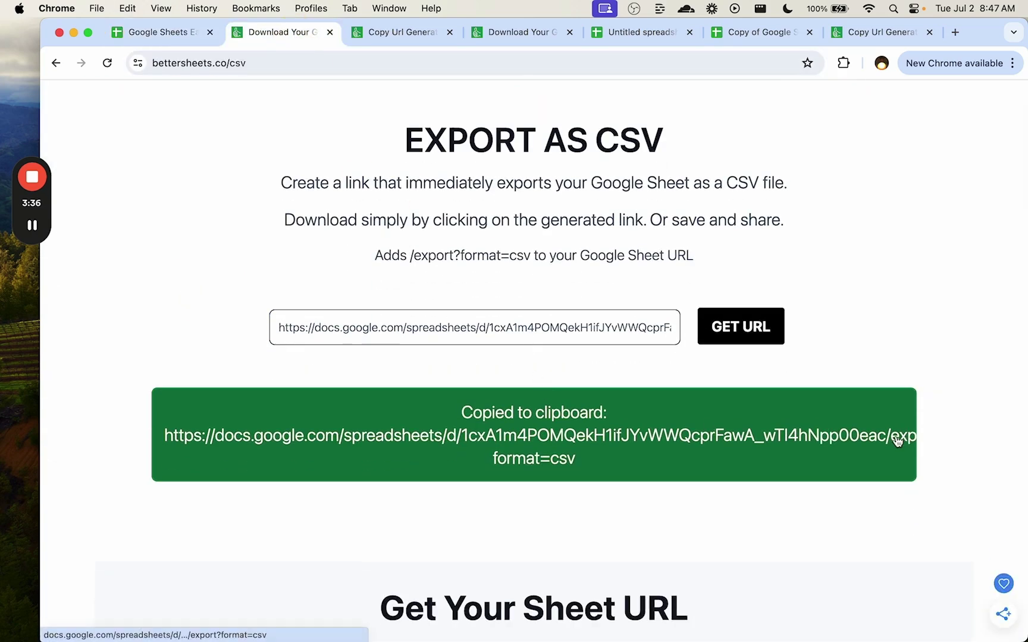
{"action": "left_click_drag", "start_coordinate": [407, 255], "coordinate": [528, 260]}
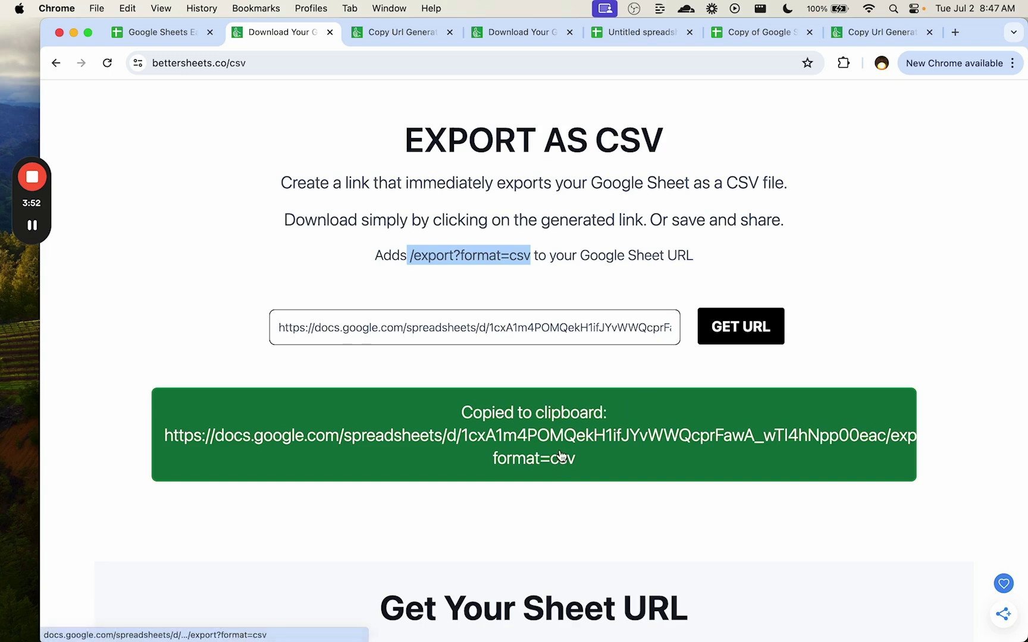
- Open the generated /export?format=csv link in a new browser tab to download the sheet as CSV
{"action": "key", "text": "super+y"}
{"action": "key", "text": "super+v"}
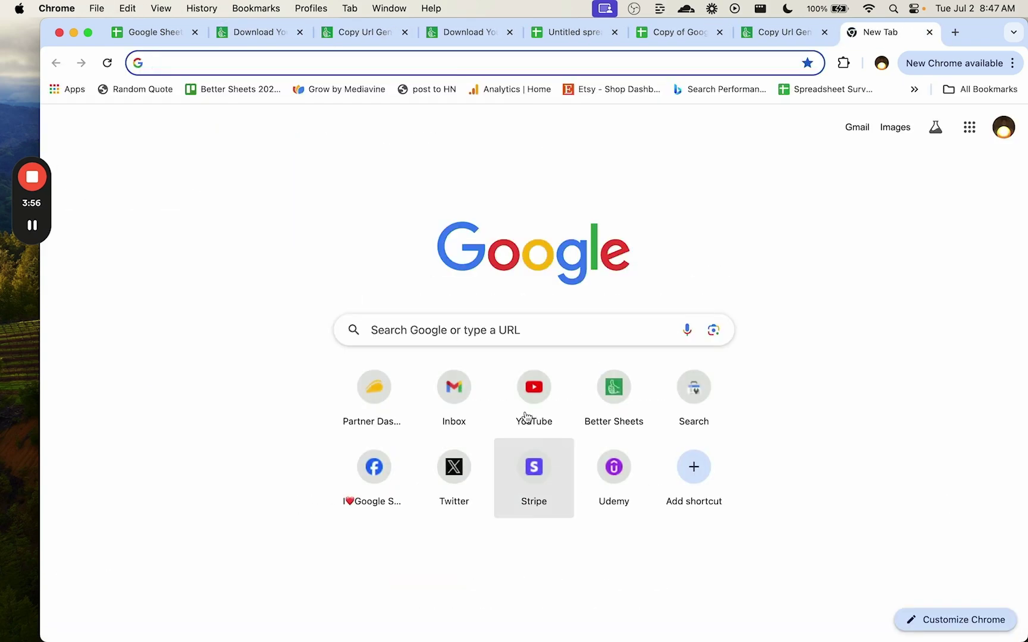
{"action": "key", "text": "super+v"}
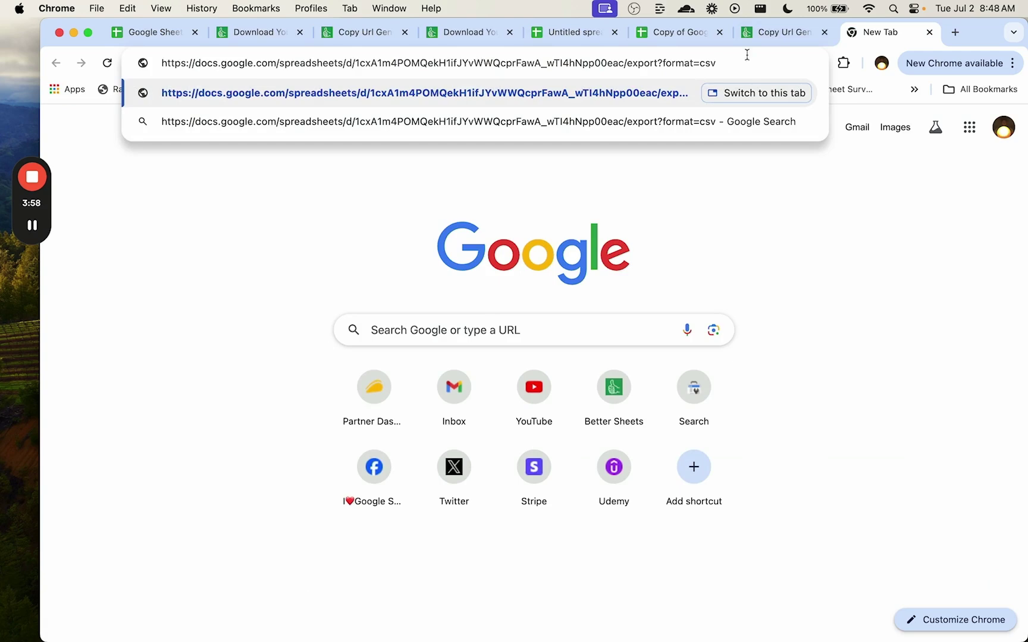
{"action": "key", "text": "Return"}
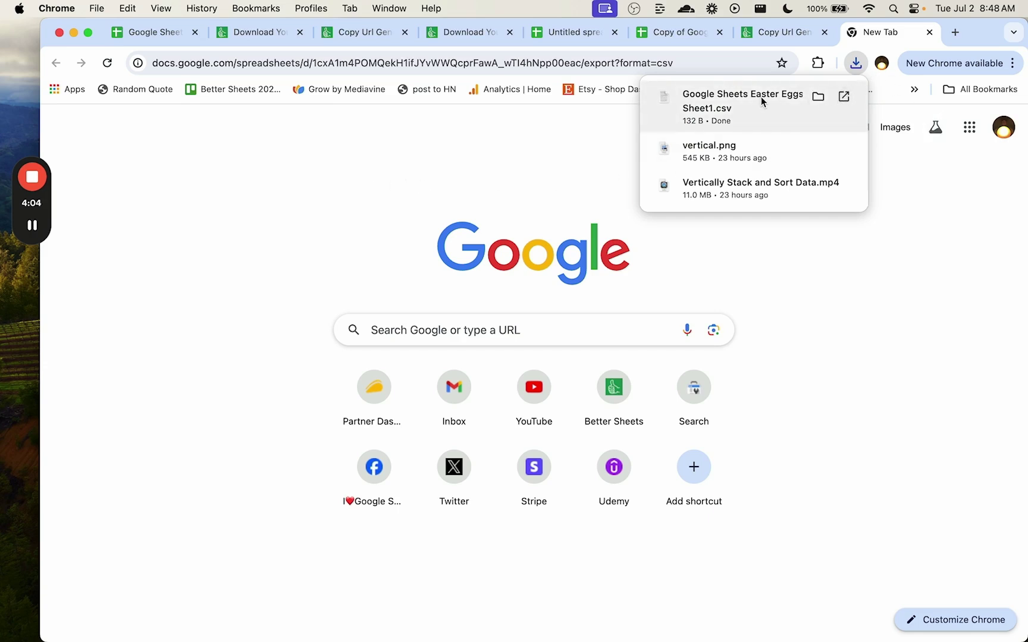
- Return to the Easter Eggs spreadsheet and insert a "Download as CSV" link to the CSV export URL in cell K1
{"action": "left_click", "coordinate": [161, 32]}
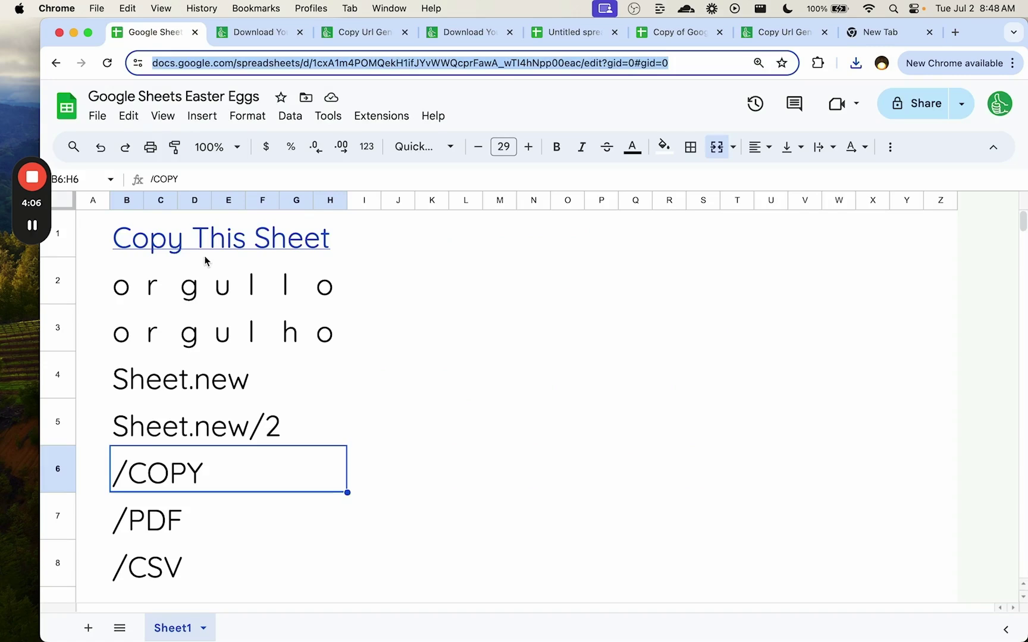
{"action": "left_click", "coordinate": [425, 233]}
{"action": "key", "text": "super+k"}
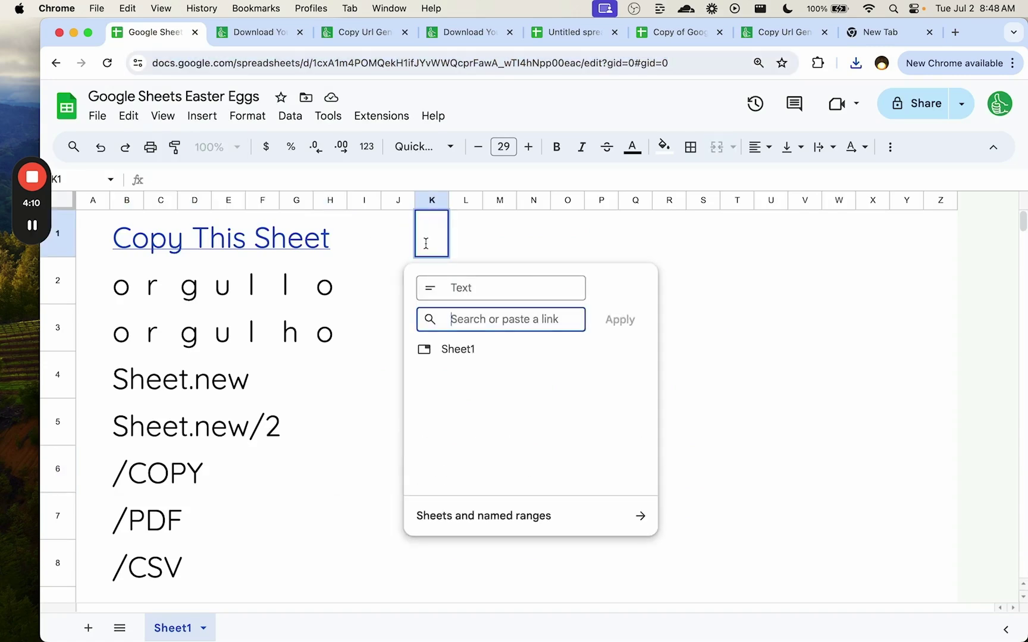
{"action": "left_click", "coordinate": [501, 287]}
{"action": "type", "text": "nload as"}
{"action": "key", "text": "BackSpace"}
{"action": "type", "text": "as CSV"}
{"action": "key", "text": "Tab"}
{"action": "key", "text": "super+v"}
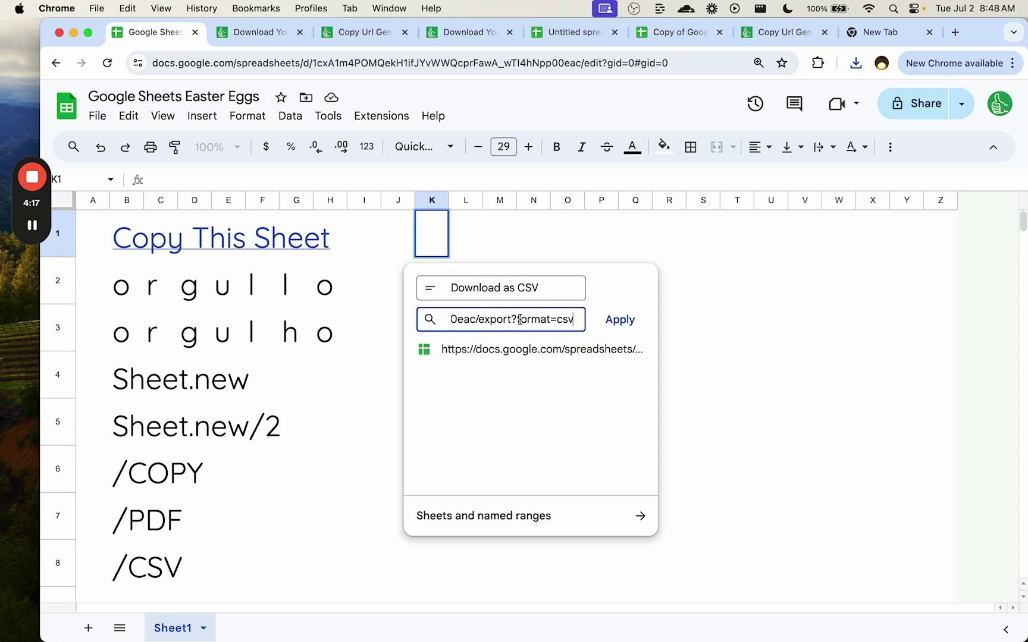
{"action": "key", "text": "Return"}
{"action": "left_click", "coordinate": [369, 242]}
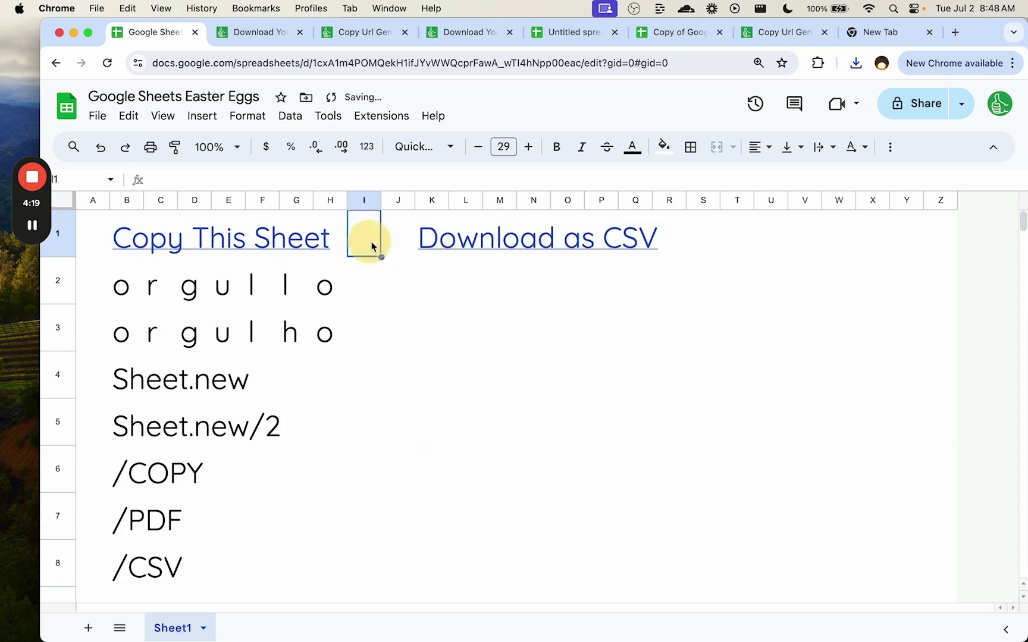
- Review the spreadsheet's download formats and delete the "Download as CSV" link from cell K1
{"action": "left_click", "coordinate": [431, 241]}
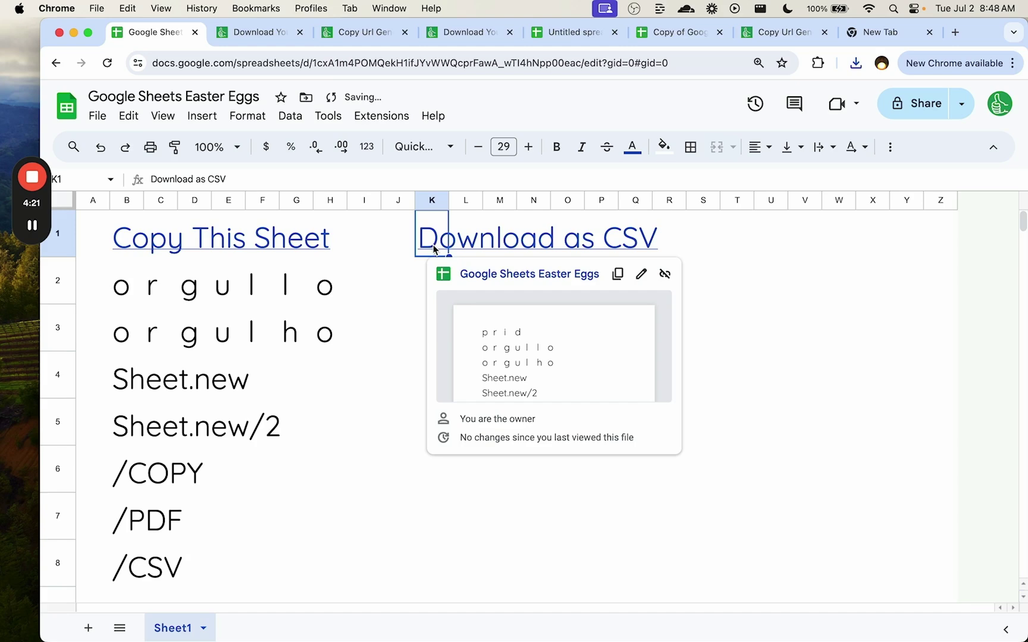
{"action": "left_click", "coordinate": [97, 117]}
{"action": "mouse_move", "coordinate": [169, 315]}
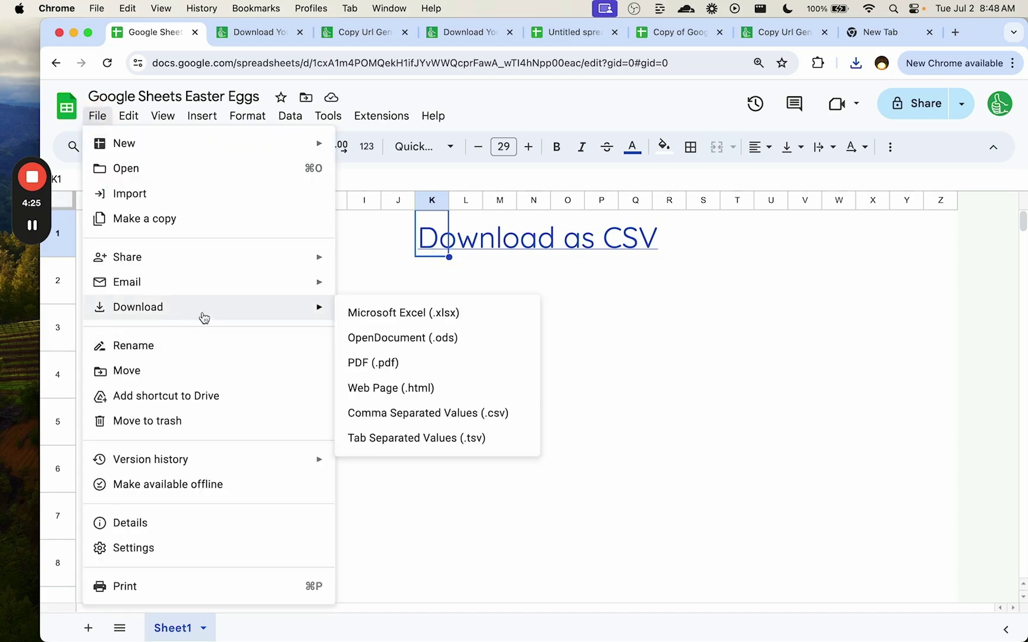
{"action": "left_click", "coordinate": [617, 360]}
{"action": "left_click", "coordinate": [438, 246]}
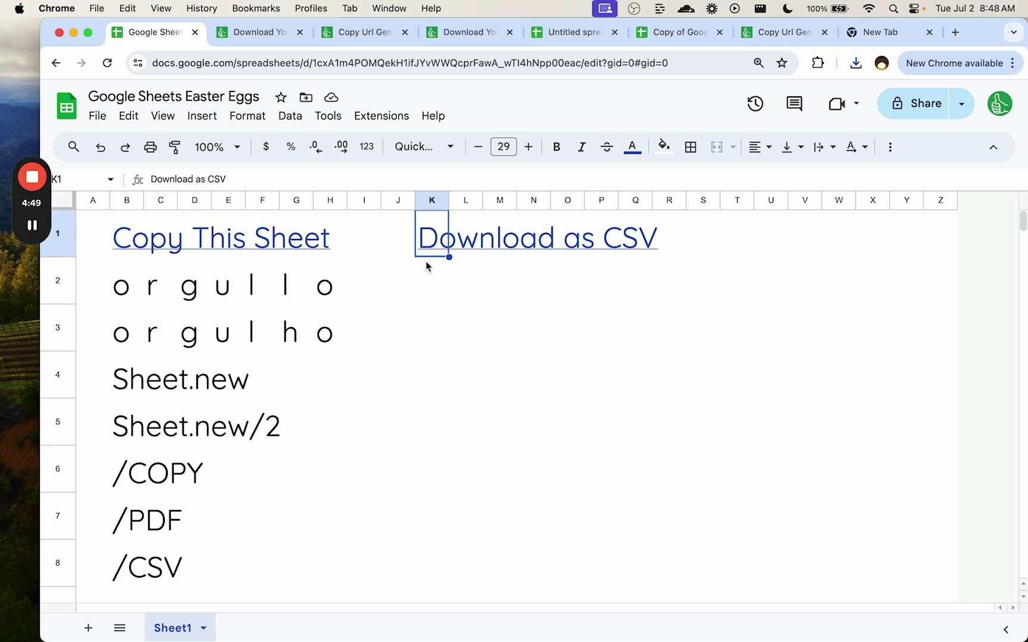
{"action": "key", "text": "BackSpace"}
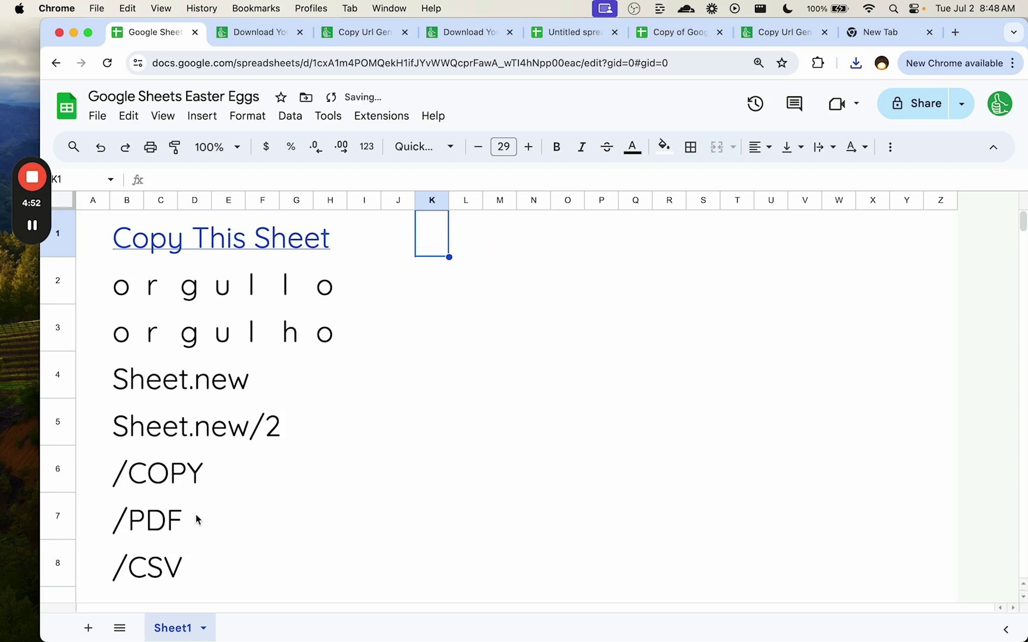
- Select the /PDF entry, examine the print settings for downloading the sheet as PDF, and leave without exporting
{"action": "left_click", "coordinate": [195, 515]}
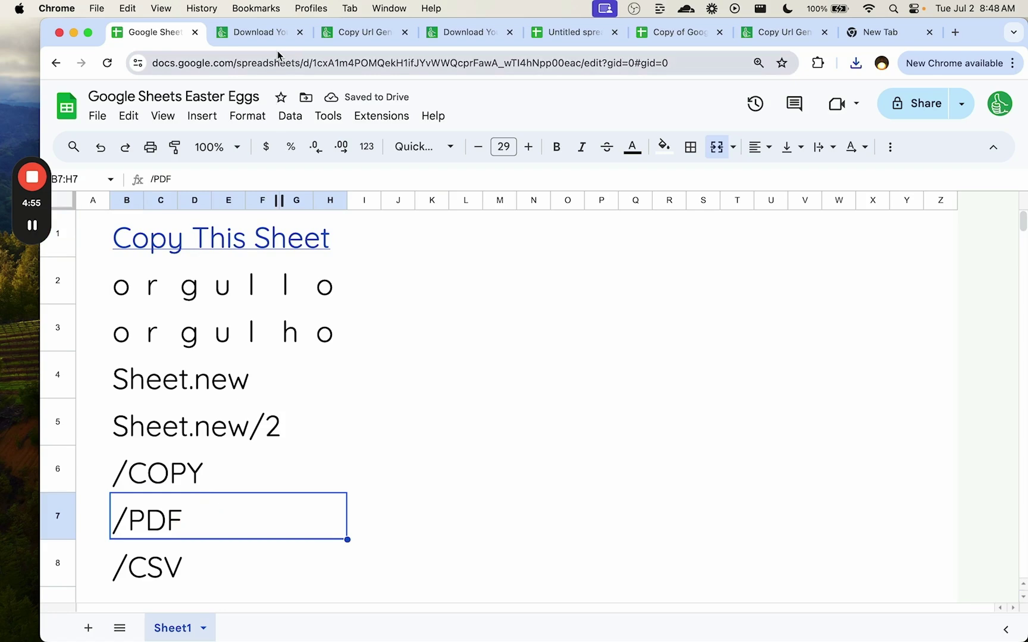
{"action": "left_click", "coordinate": [97, 118]}
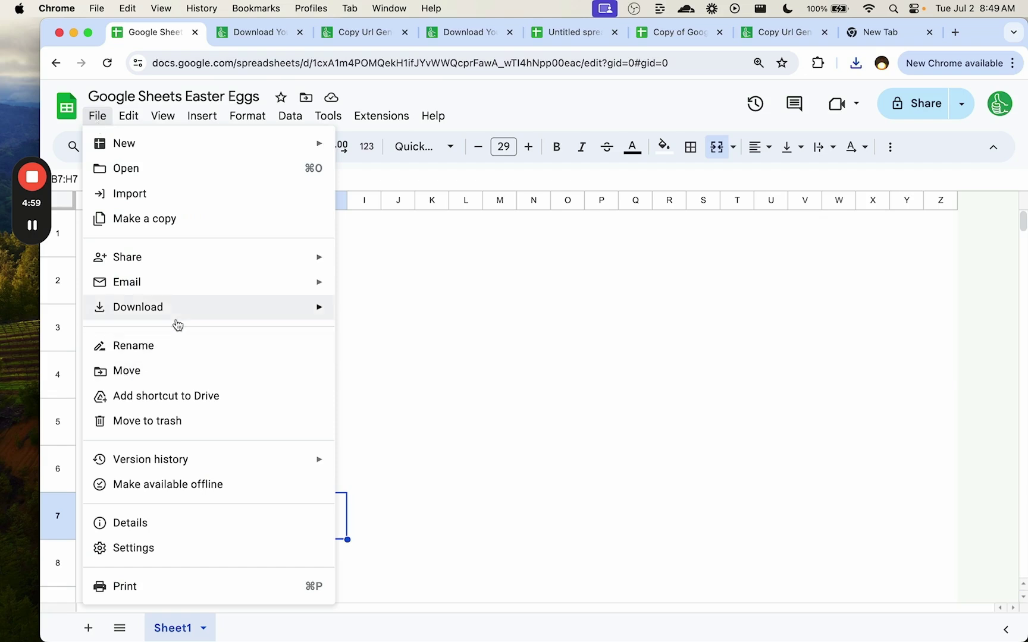
{"action": "mouse_move", "coordinate": [177, 321]}
{"action": "left_click", "coordinate": [417, 376]}
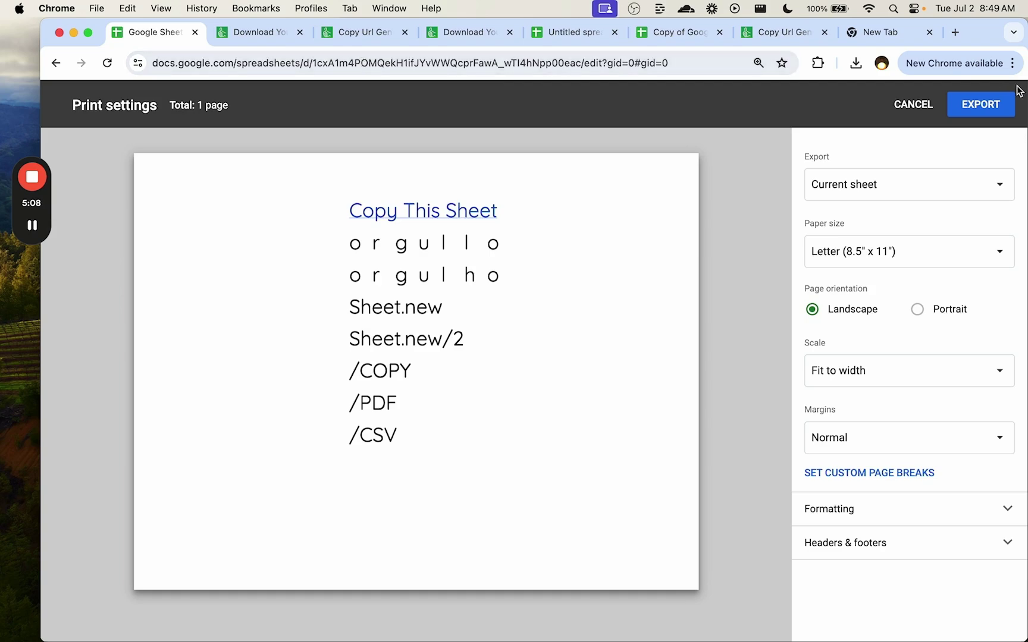
{"action": "left_click", "coordinate": [907, 108]}
- Copy the Easter Eggs spreadsheet's URL and enter it as the sheet URL on the PDF export page at bettersheets.co/pdf
{"action": "left_click", "coordinate": [310, 63]}
{"action": "key", "text": "super+c"}
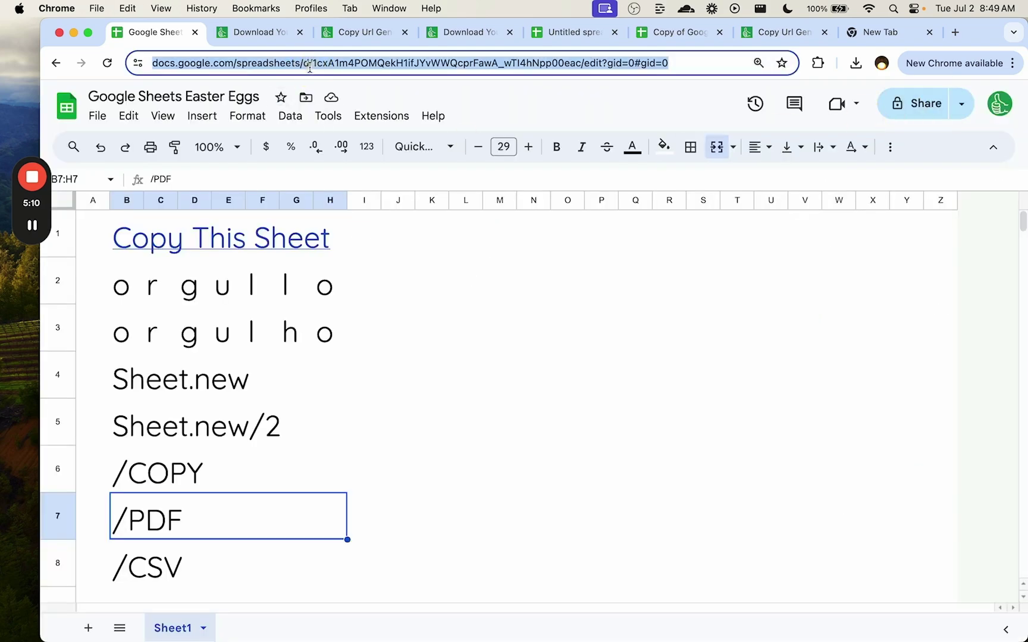
{"action": "left_click", "coordinate": [381, 32]}
{"action": "left_click", "coordinate": [448, 37]}
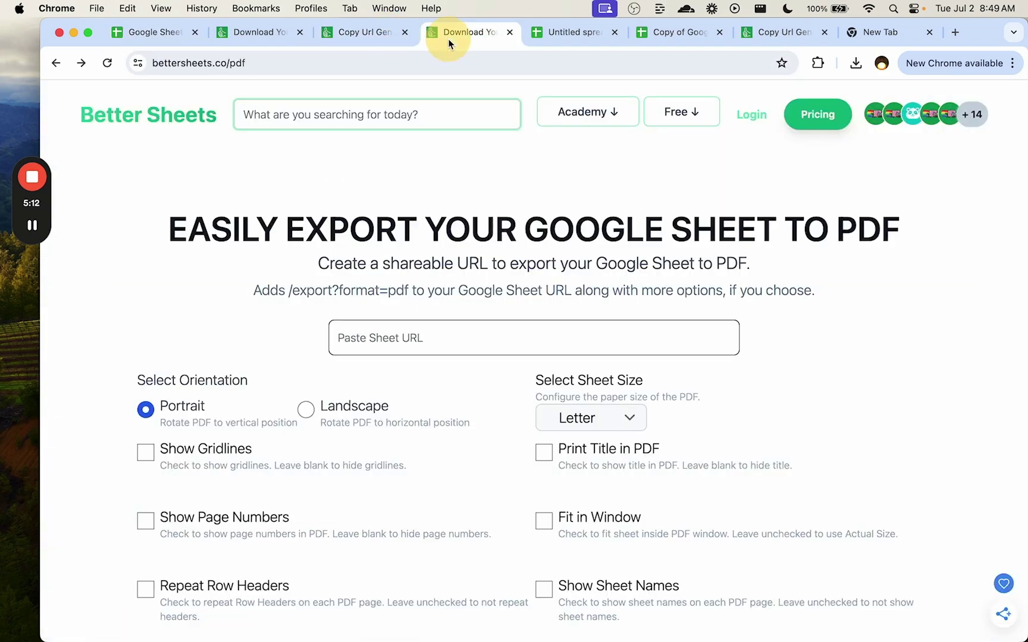
{"action": "left_click", "coordinate": [258, 64]}
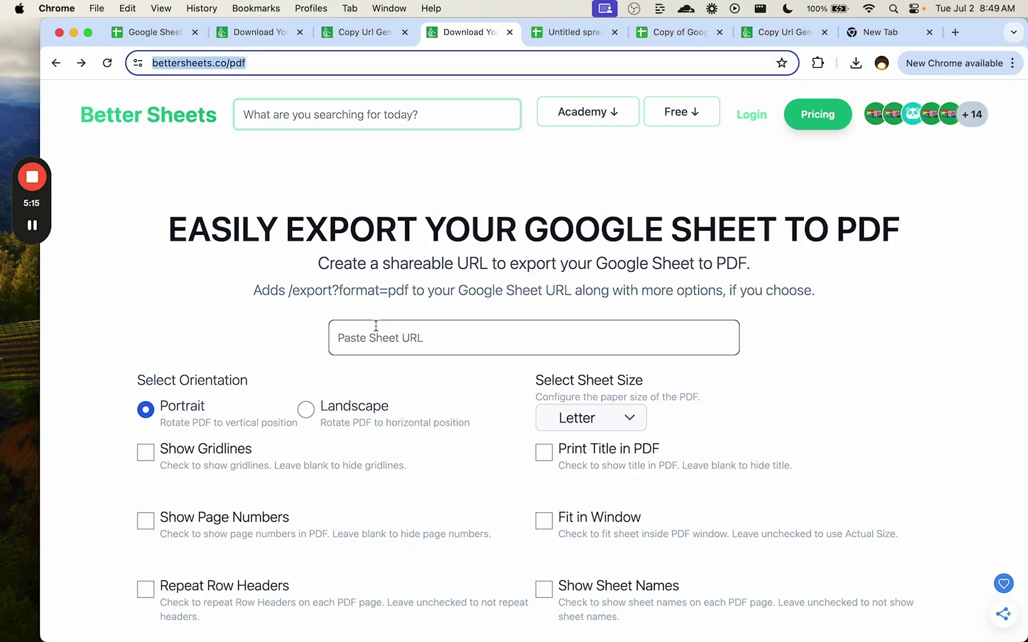
{"action": "scroll", "coordinate": [293, 385], "scroll_direction": "down", "scroll_amount": 3}
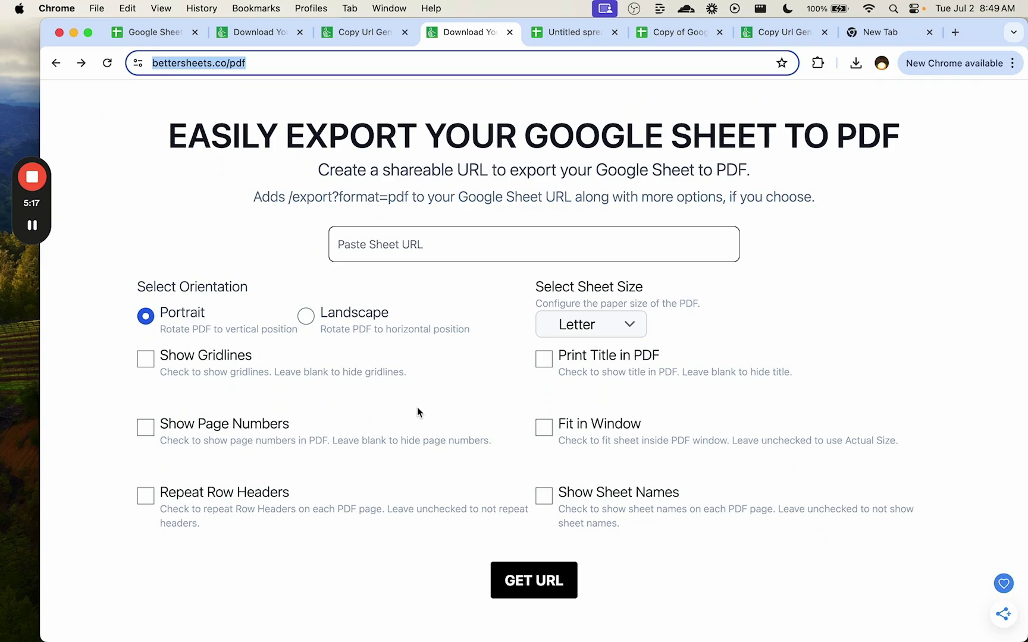
{"action": "left_click", "coordinate": [413, 259]}
{"action": "key", "text": "super+v"}
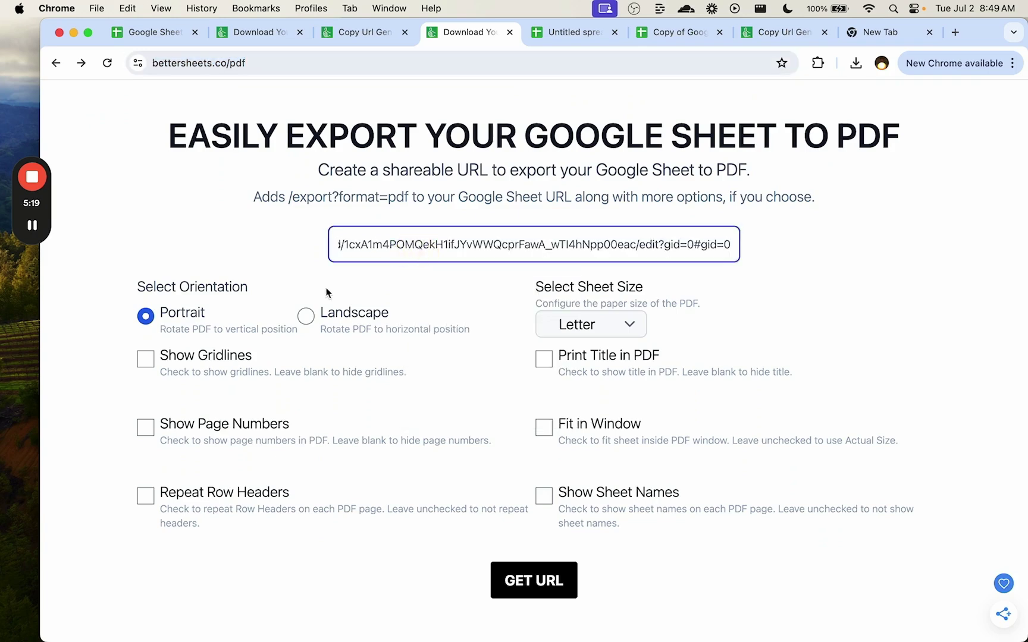
- Set the PDF orientation to Landscape and enable Show Page Numbers, with Show Gridlines and Repeat Row Headers off
{"action": "left_click", "coordinate": [305, 316]}
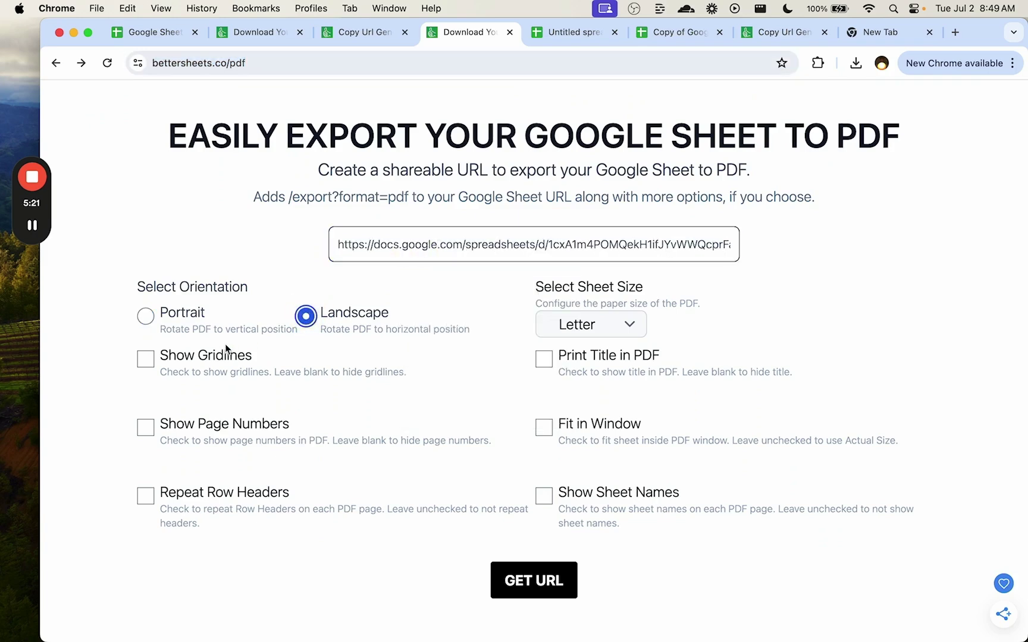
{"action": "left_click", "coordinate": [147, 361]}
{"action": "left_click", "coordinate": [147, 430]}
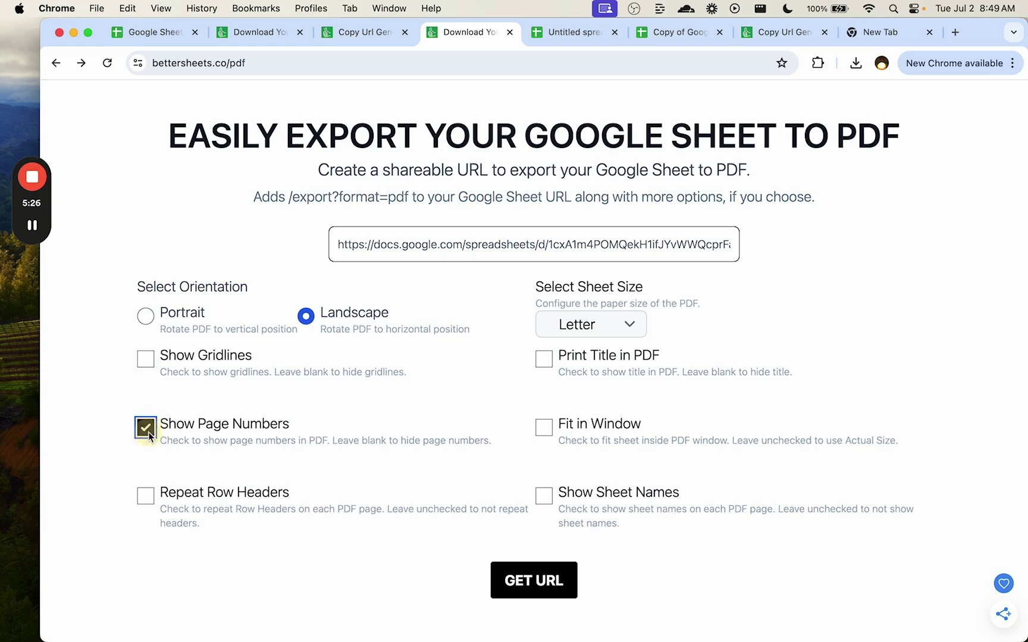
{"action": "left_click", "coordinate": [143, 496]}
{"action": "left_click", "coordinate": [359, 395]}
- Set the sheet size to Tabloid and enable Print Title in PDF, Fit in Window and Show Sheet Names
{"action": "left_click", "coordinate": [589, 324]}
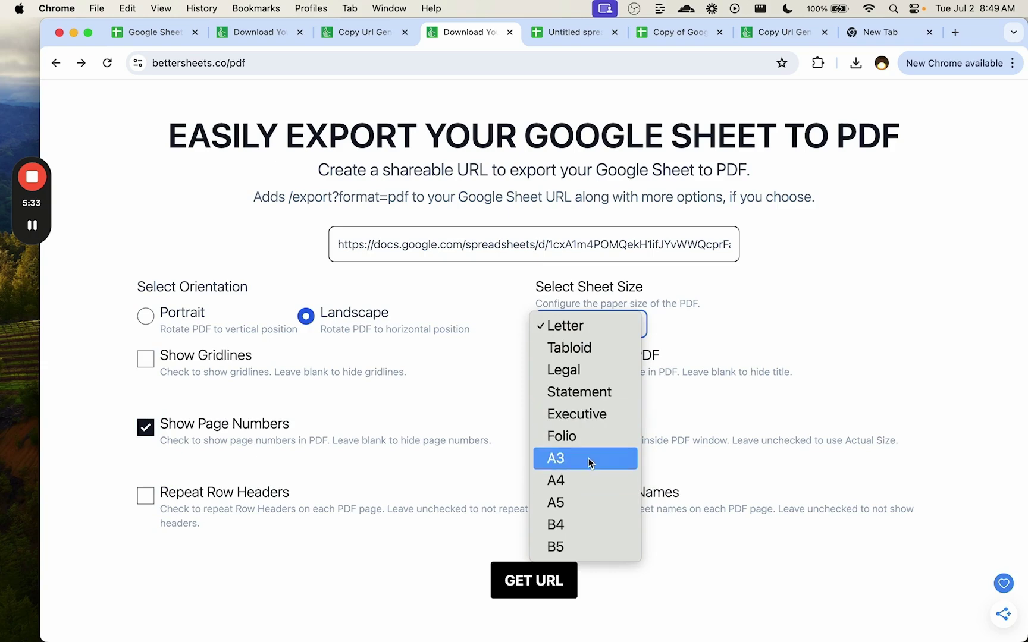
{"action": "left_click", "coordinate": [598, 349]}
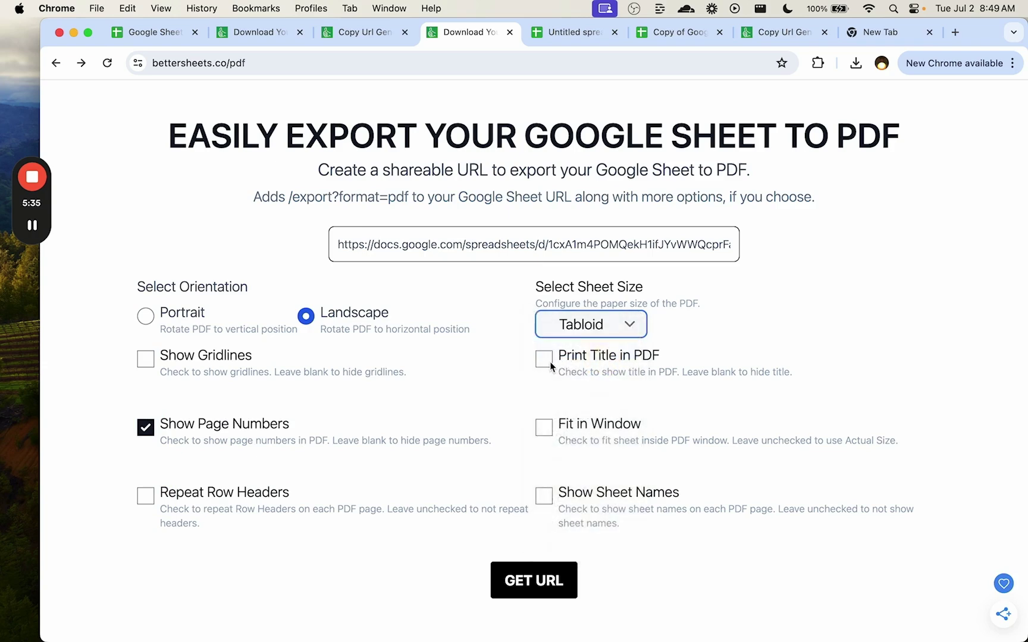
{"action": "left_click", "coordinate": [548, 361]}
{"action": "left_click", "coordinate": [544, 427]}
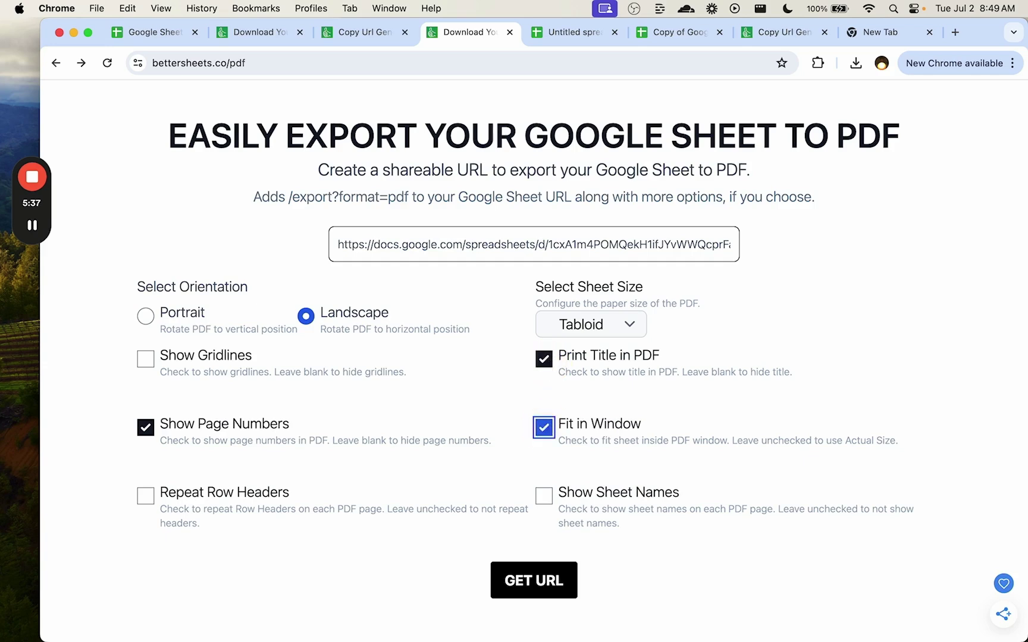
{"action": "left_click", "coordinate": [544, 497]}
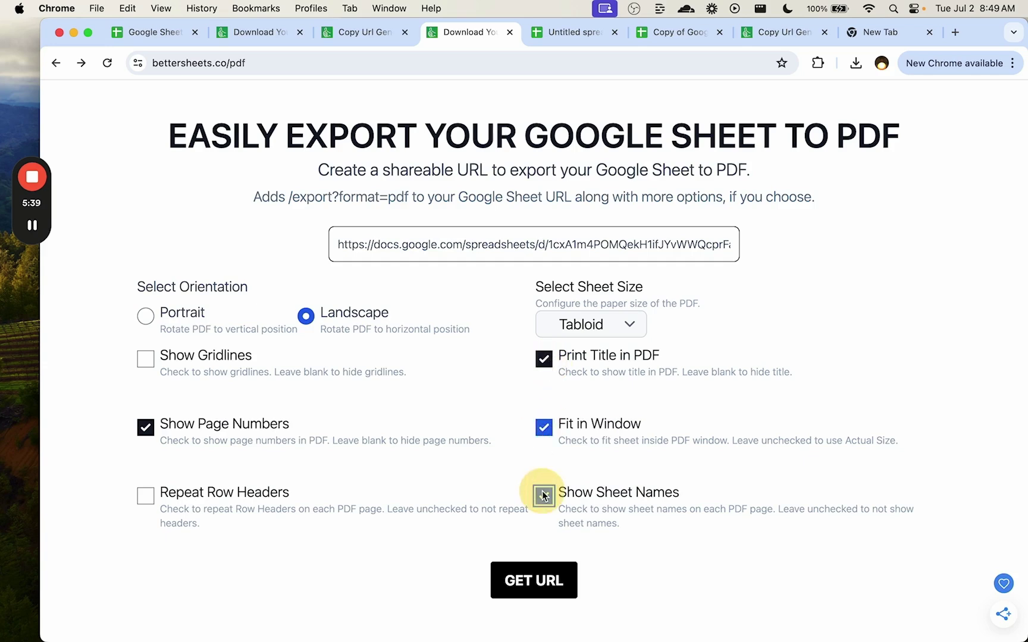
- Generate the PDF export URL and load it in a new browser tab to download the PDF
{"action": "left_click", "coordinate": [559, 573]}
{"action": "scroll", "coordinate": [420, 450], "scroll_direction": "down", "scroll_amount": 8}
{"action": "scroll", "coordinate": [420, 451], "scroll_direction": "up", "scroll_amount": 3}
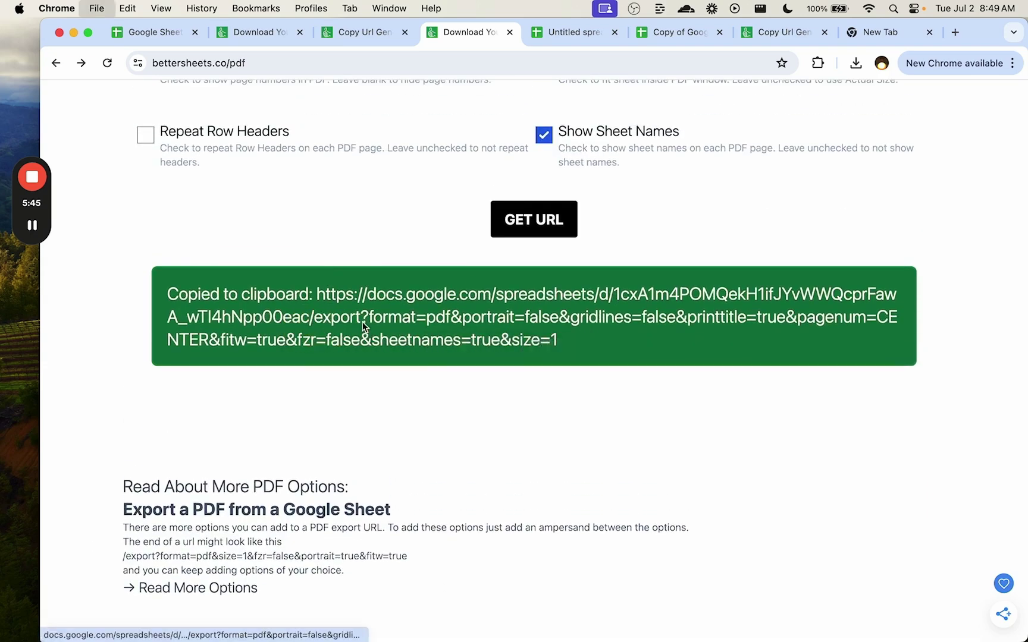
{"action": "key", "text": "super+t"}
{"action": "key", "text": "super+v"}
{"action": "key", "text": "Return"}
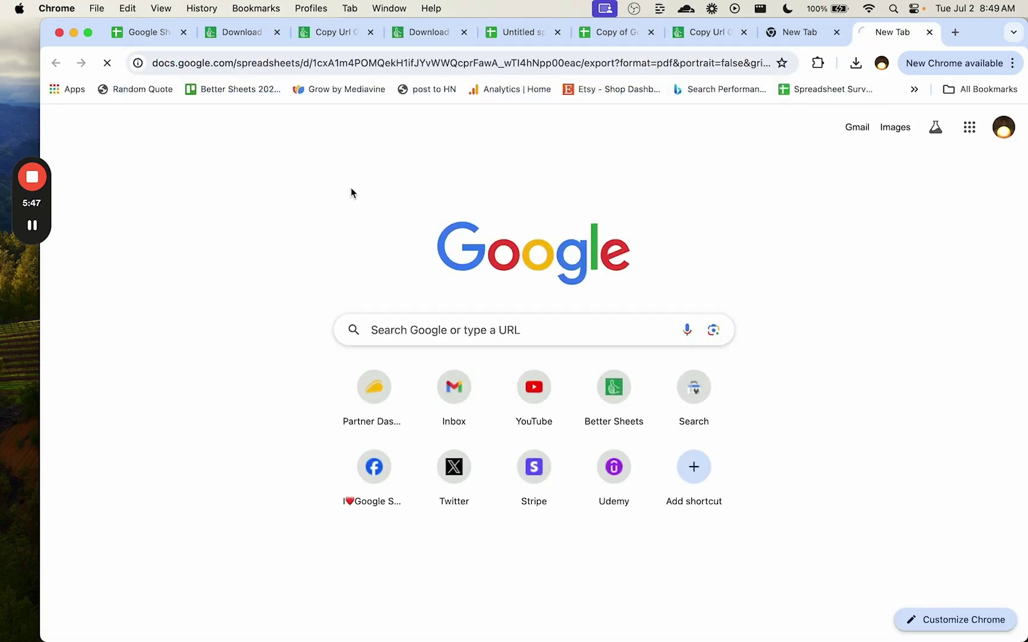
- View the downloaded Google Sheets Easter Eggs PDF, close it along with the extra tab, and return to the spreadsheet
{"action": "mouse_move", "coordinate": [854, 107]}
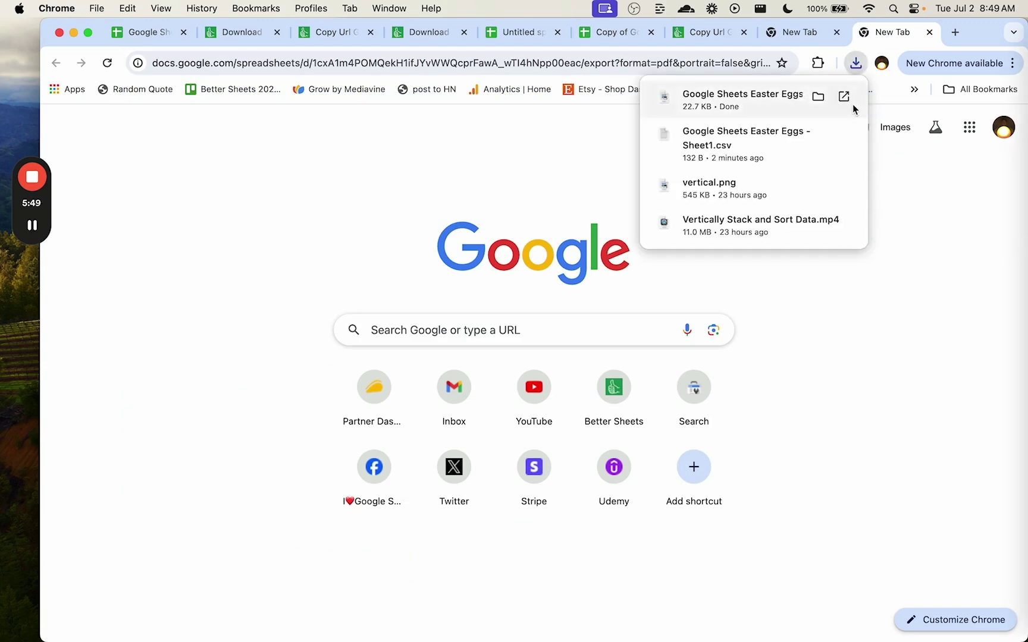
{"action": "left_click", "coordinate": [738, 99]}
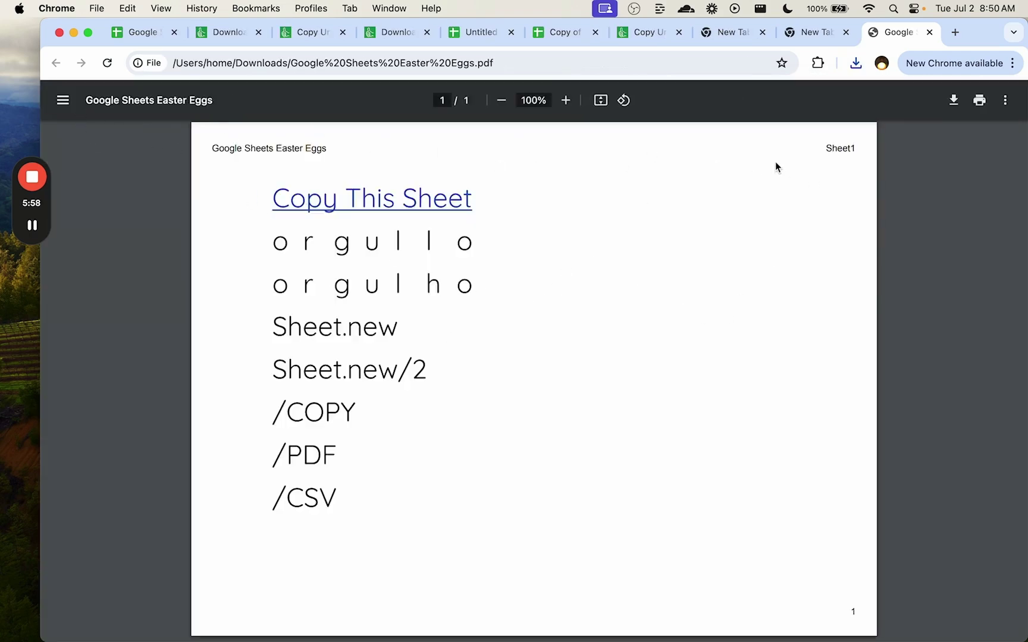
{"action": "key", "text": "super+w"}
{"action": "key", "text": "super+w"}
{"action": "left_click", "coordinate": [168, 32]}
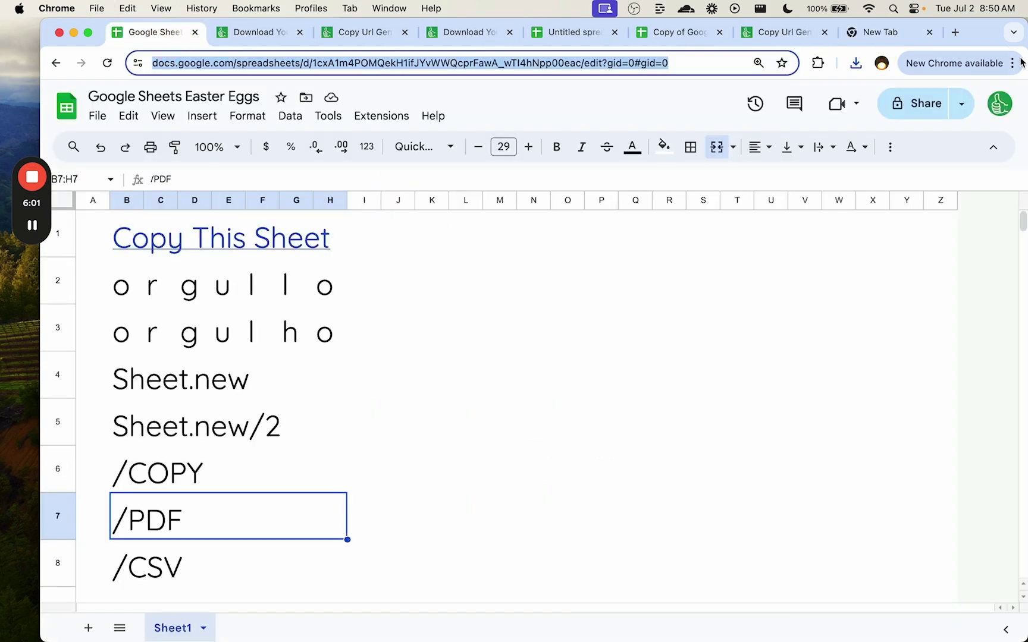
- Return to the bettersheets.co/pdf page and examine its sheet URL field and PDF export options
{"action": "key", "text": "ctrl+shift+Tab"}
{"action": "key", "text": "ctrl+shift+Tab"}
{"action": "key", "text": "ctrl+shift+Tab"}
{"action": "key", "text": "ctrl+shift+Tab"}
{"action": "key", "text": "ctrl+shift+Tab"}
{"action": "scroll", "coordinate": [354, 245], "scroll_direction": "up", "scroll_amount": 10}
{"action": "scroll", "coordinate": [355, 250], "scroll_direction": "down", "scroll_amount": 3}
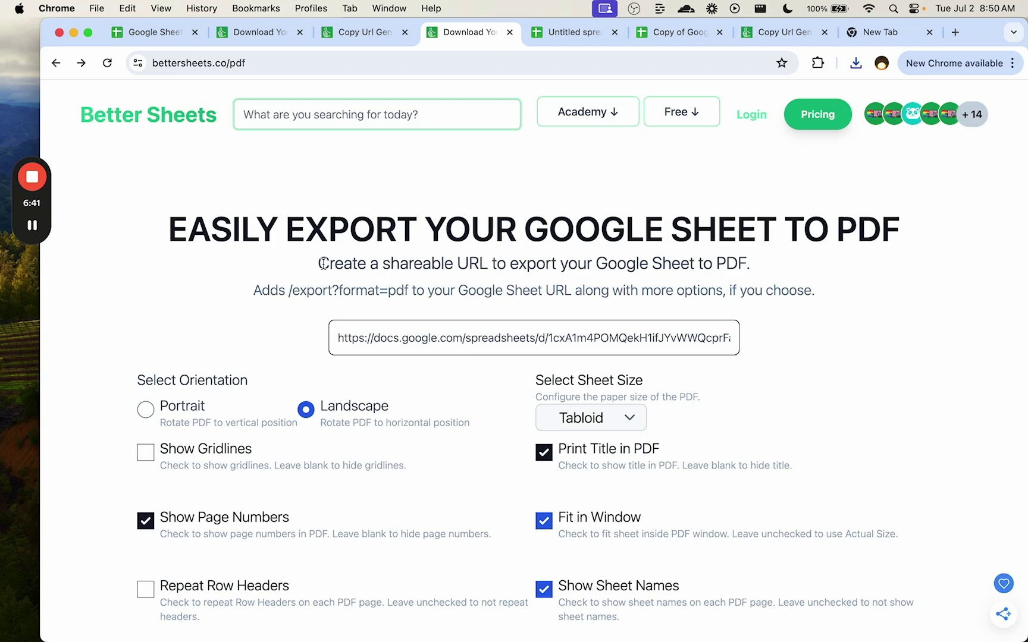
{"action": "scroll", "coordinate": [357, 374], "scroll_direction": "down", "scroll_amount": 1}
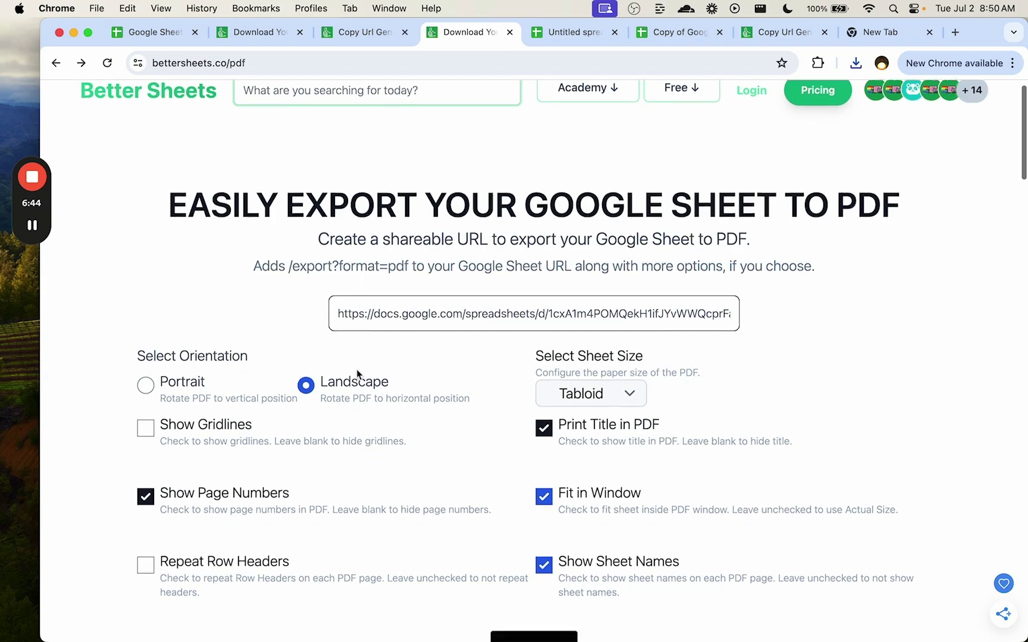
{"action": "scroll", "coordinate": [356, 370], "scroll_direction": "down", "scroll_amount": 2}
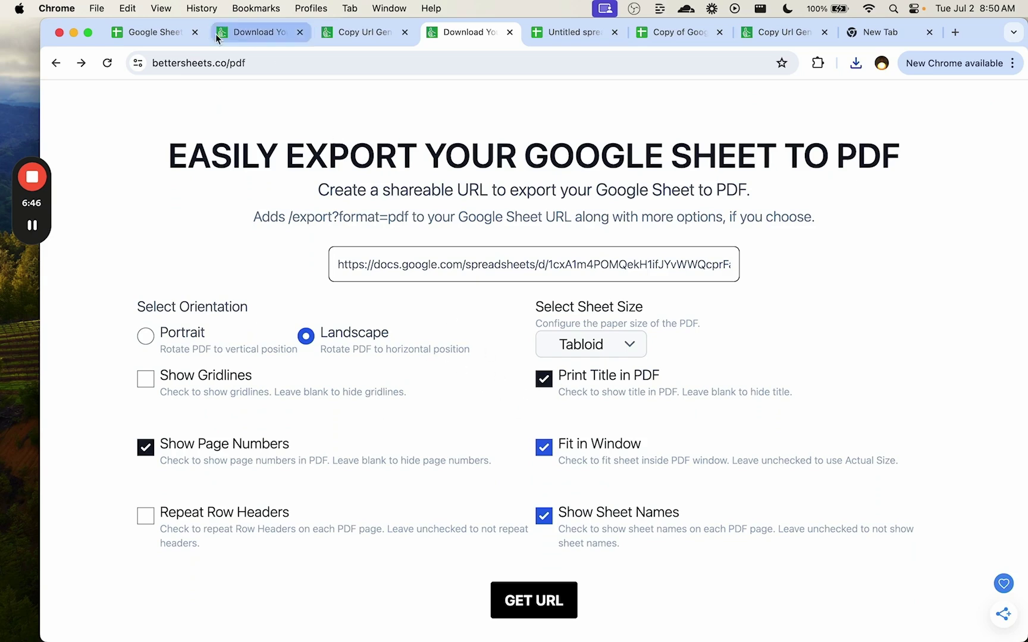
- Go back to the Easter Eggs spreadsheet, view the print settings for downloading it as PDF, and leave without exporting
{"action": "left_click", "coordinate": [165, 37]}
{"action": "left_click", "coordinate": [98, 116]}
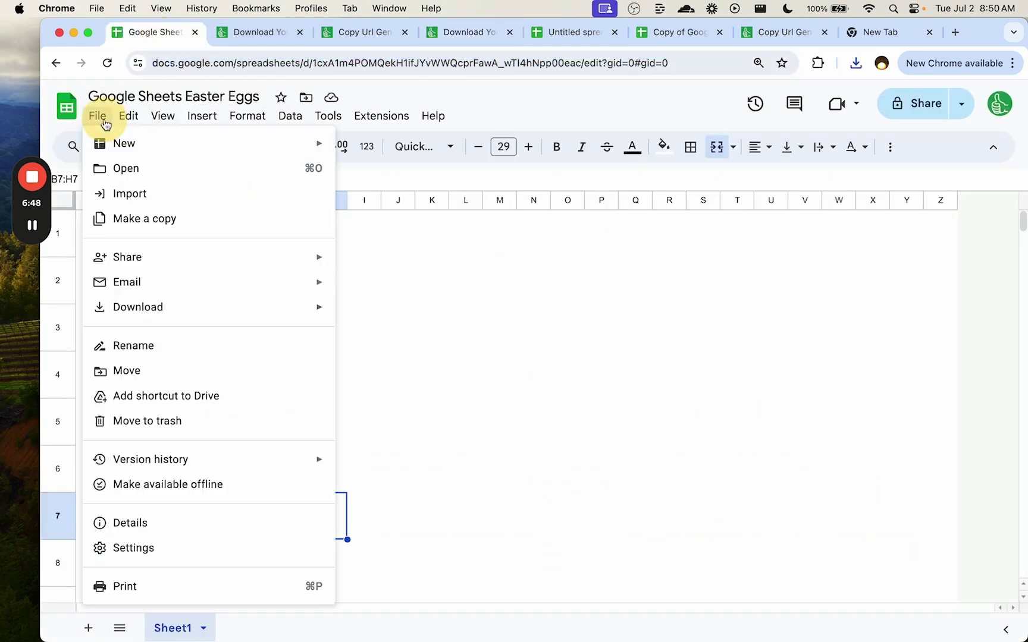
{"action": "mouse_move", "coordinate": [321, 307]}
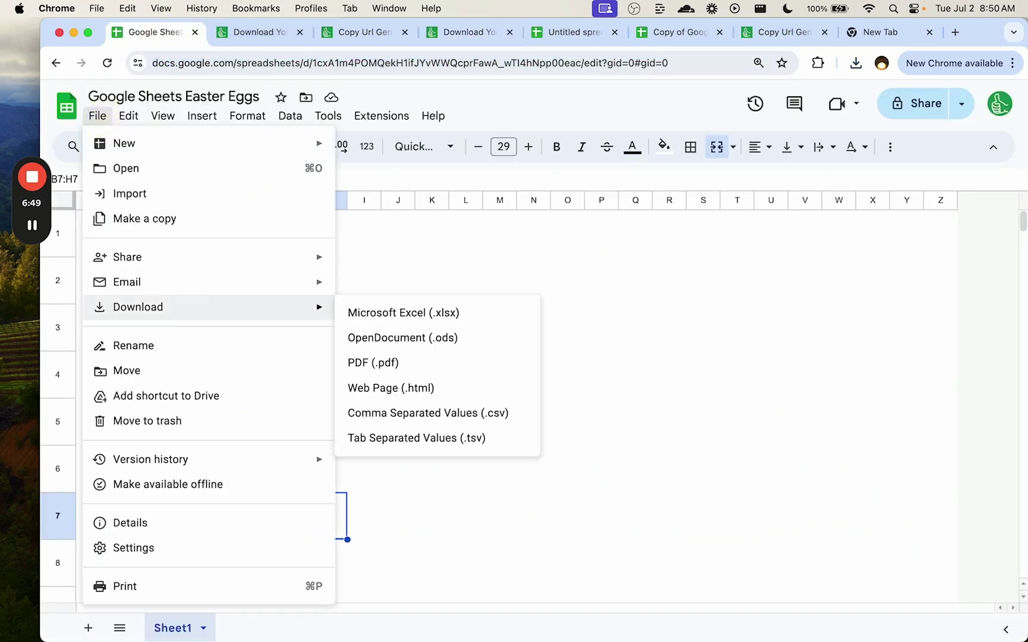
{"action": "left_click", "coordinate": [394, 364]}
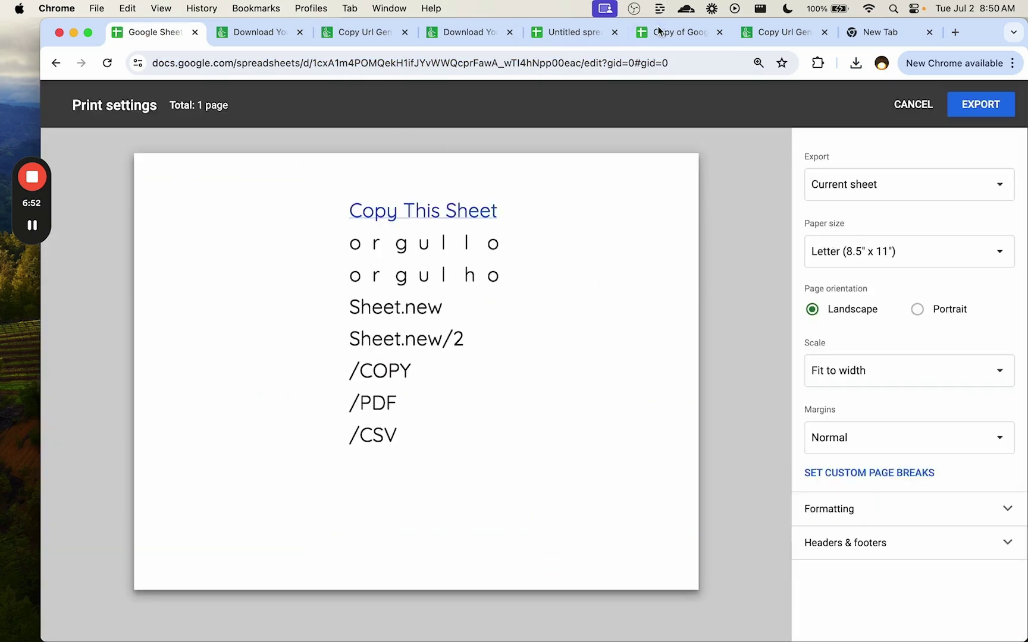
{"action": "key", "text": "Escape"}
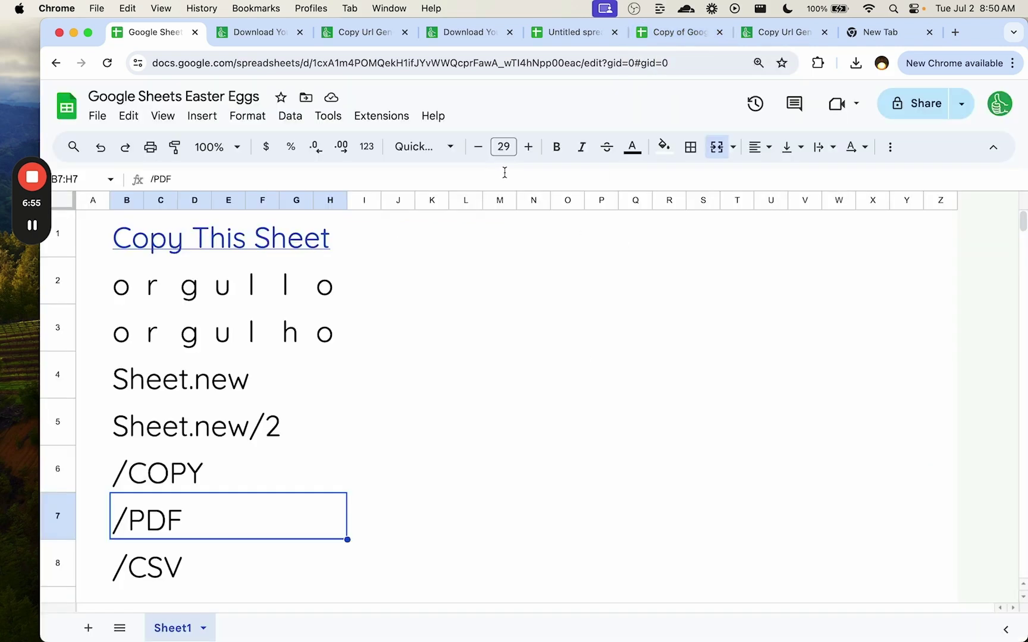
- Copy the letters of "orgullo" from B2:H2 and paste them into row 1 starting at cell A1
{"action": "left_click", "coordinate": [246, 372]}
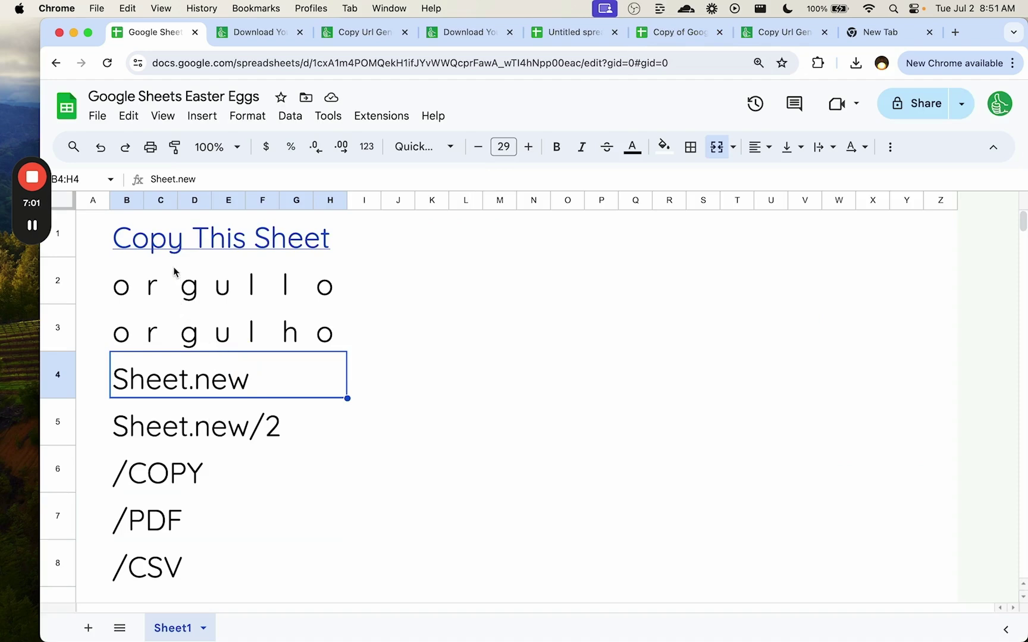
{"action": "left_click", "coordinate": [128, 265]}
{"action": "left_click_drag", "start_coordinate": [126, 284], "coordinate": [314, 300]}
{"action": "left_click", "coordinate": [317, 339]}
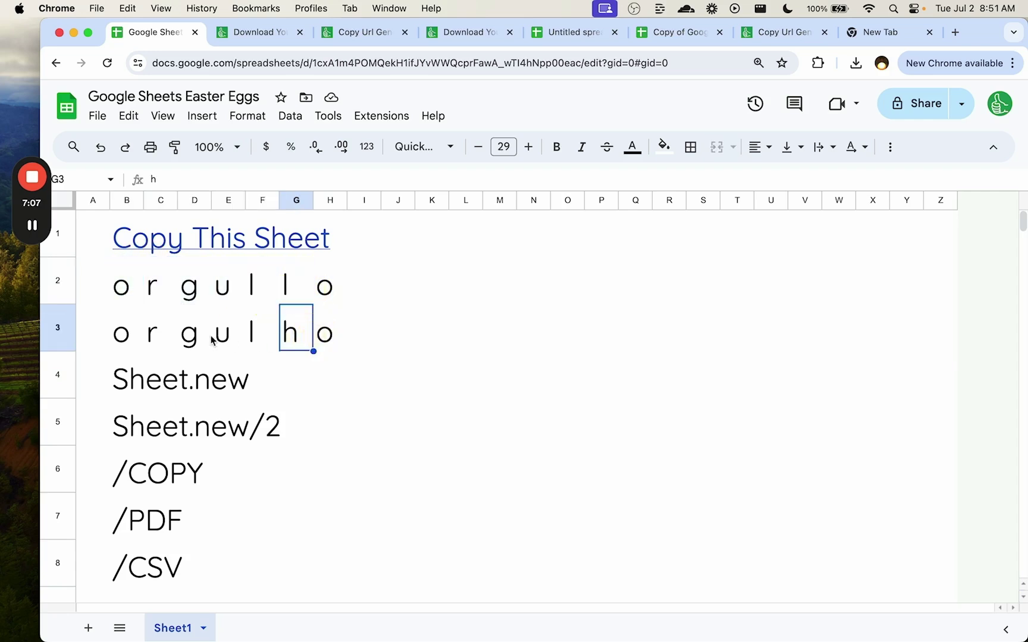
{"action": "left_click_drag", "start_coordinate": [124, 302], "coordinate": [323, 287]}
{"action": "key", "text": "super+c"}
{"action": "left_click", "coordinate": [98, 241]}
{"action": "key", "text": "super+v"}
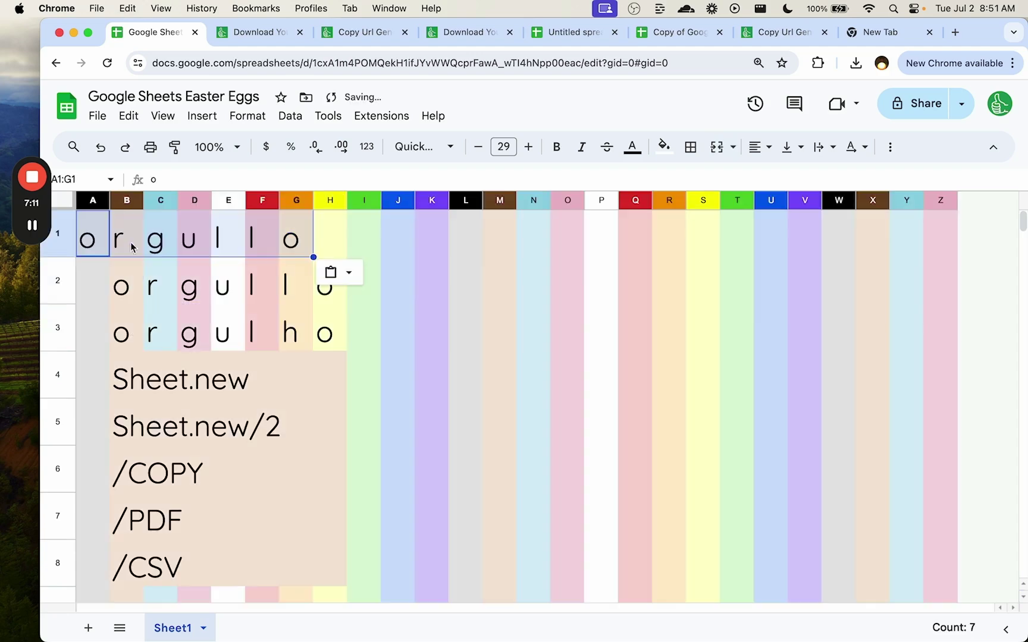
- Review the listed tricks by selecting the Sheet.new, /COPY, /PDF and /CSV entries in turn
{"action": "left_click", "coordinate": [151, 341]}
{"action": "left_click", "coordinate": [162, 377]}
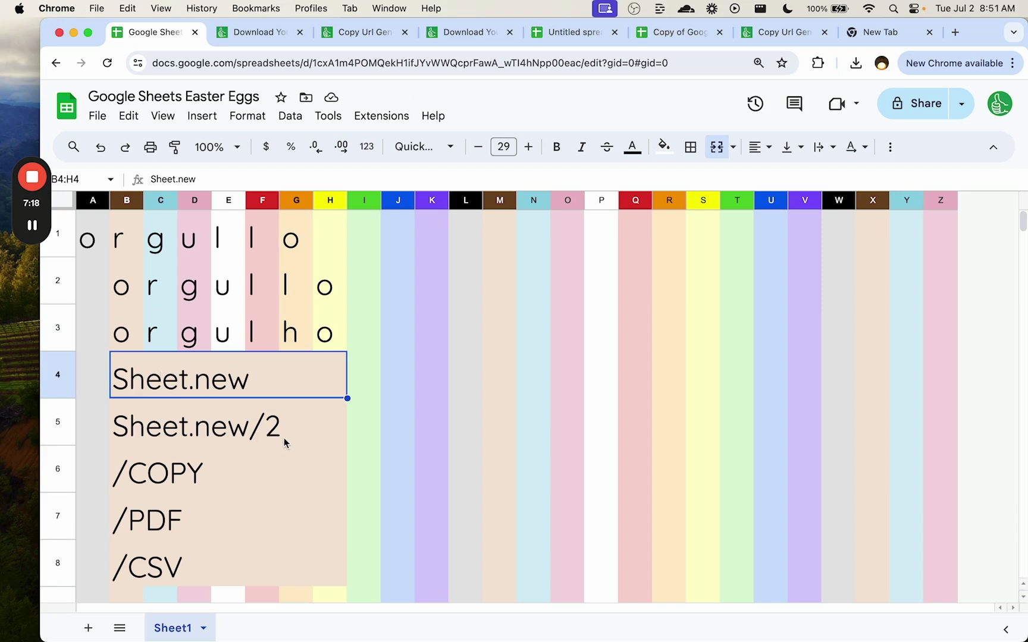
{"action": "left_click", "coordinate": [183, 476]}
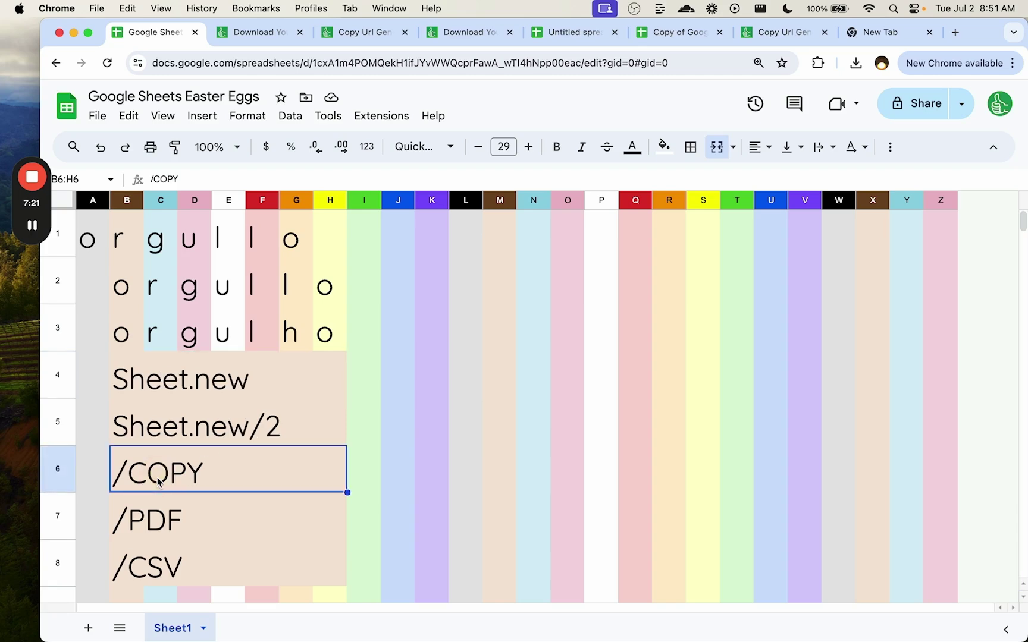
{"action": "left_click", "coordinate": [176, 528]}
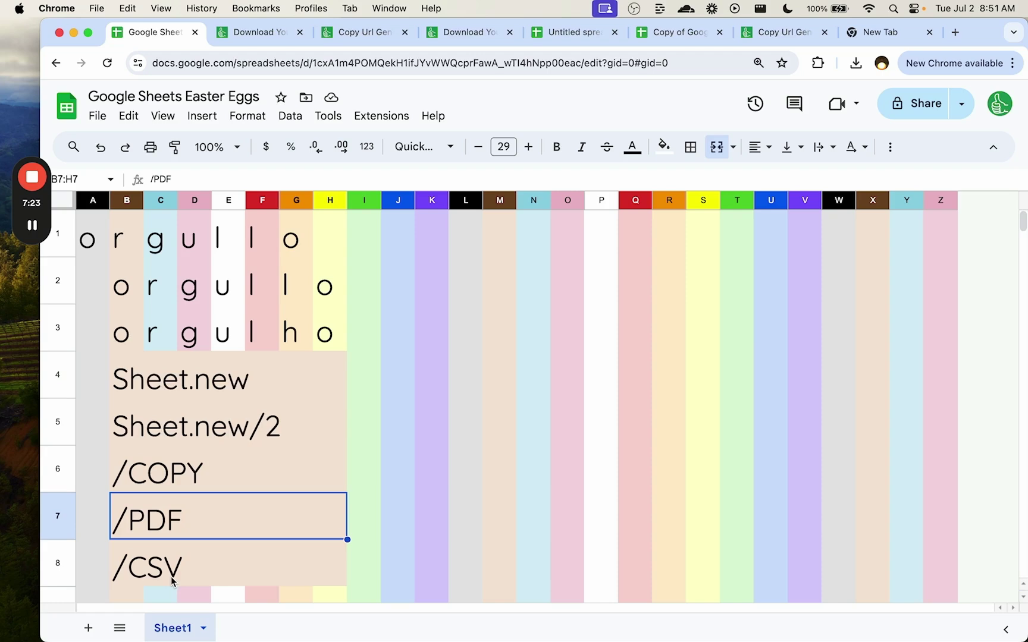
{"action": "left_click", "coordinate": [178, 571]}
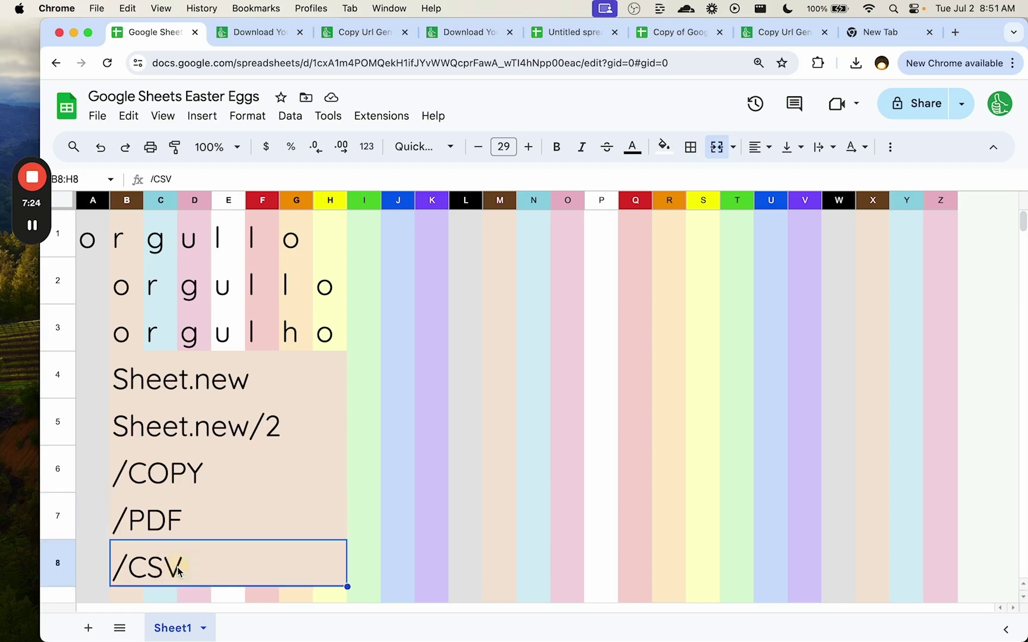
- View the Better Sheets CSV export, "Make A Copy" link and PDF export pages one after another
{"action": "left_click", "coordinate": [263, 32]}
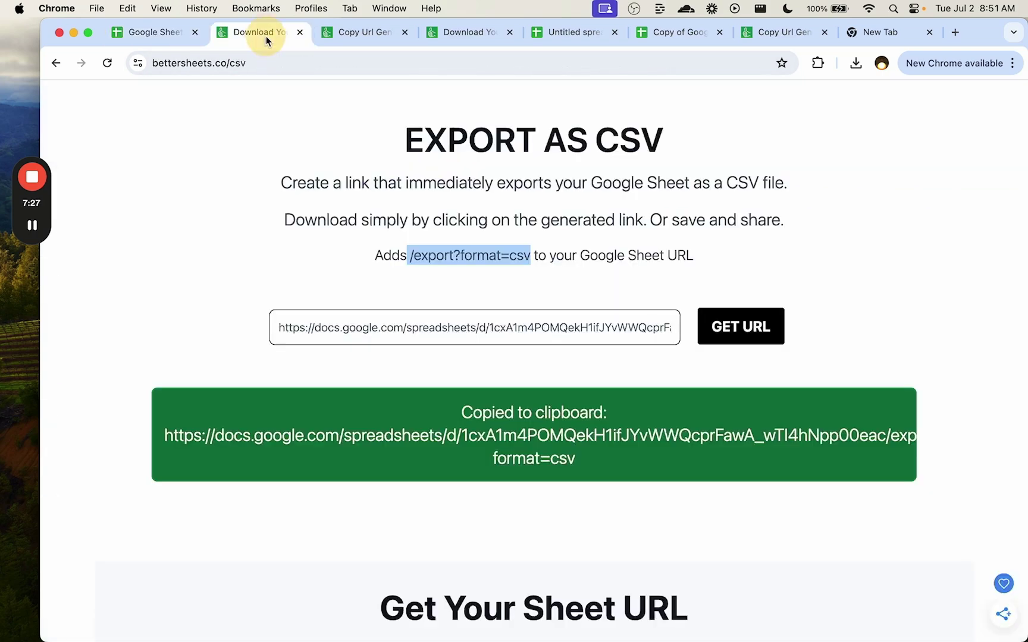
{"action": "left_click", "coordinate": [362, 34]}
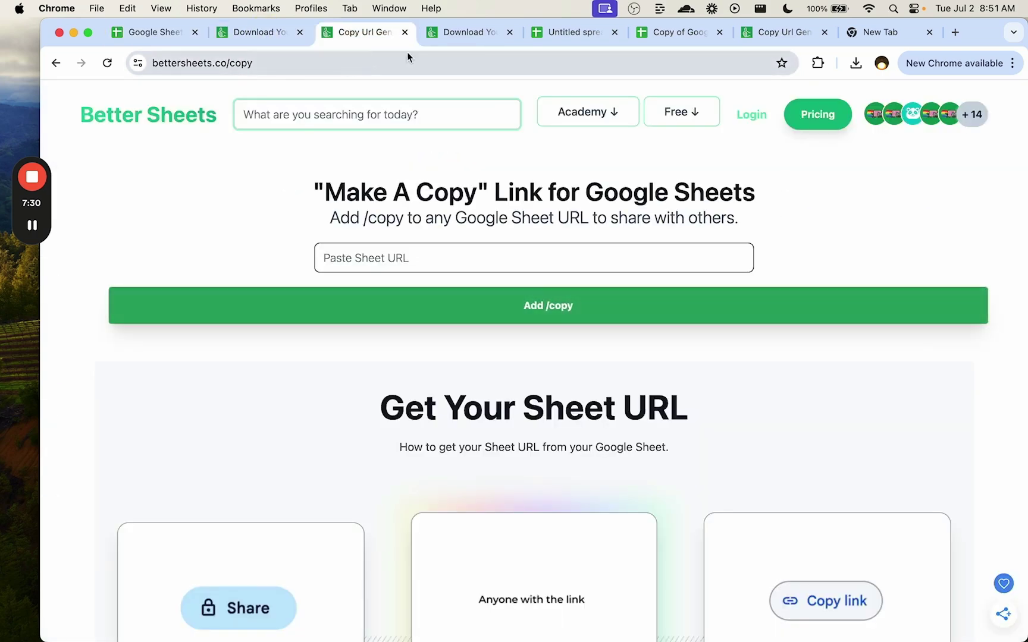
{"action": "left_click", "coordinate": [444, 32]}
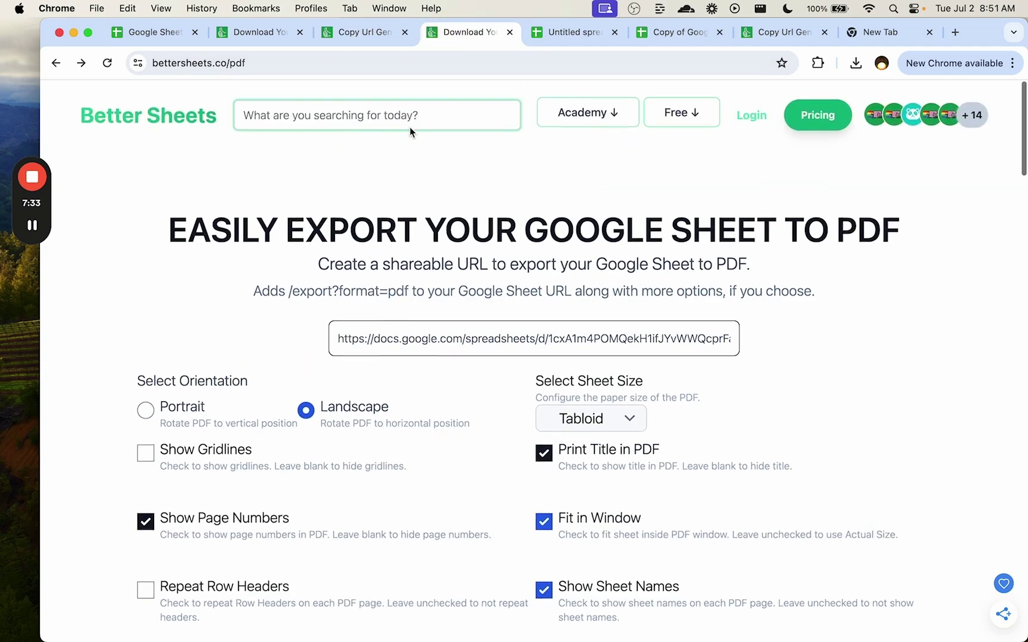